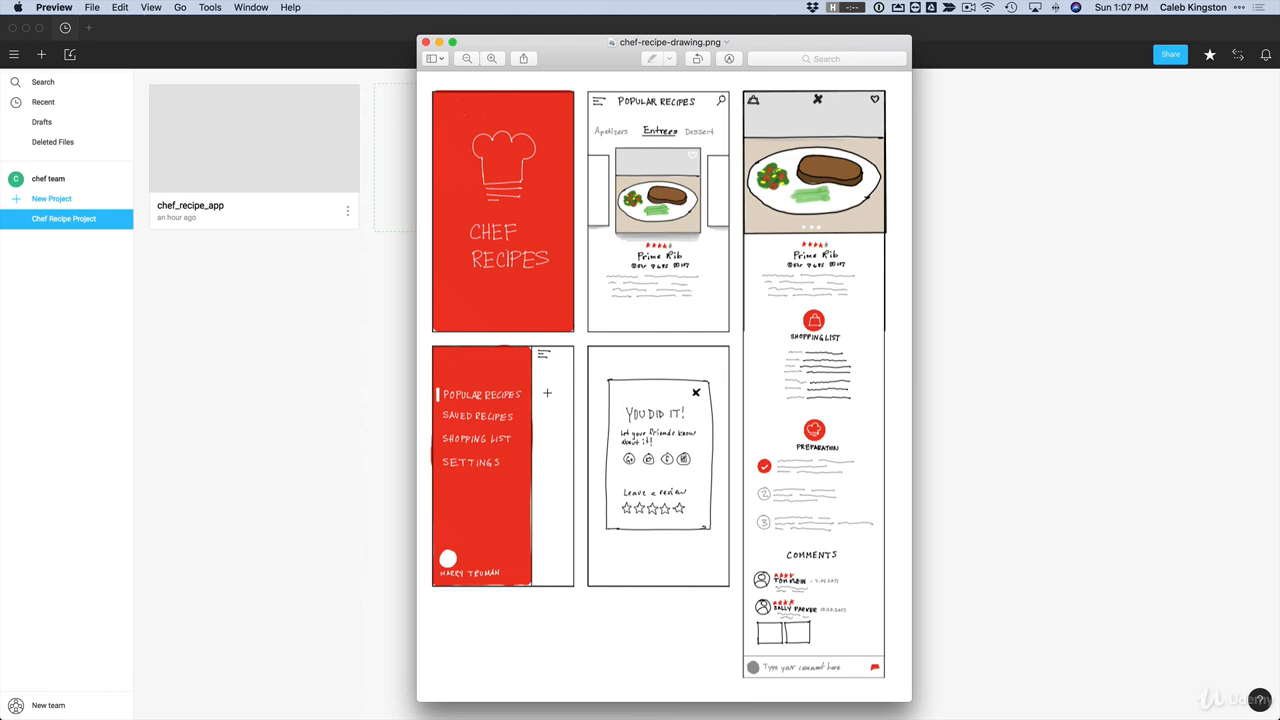
Step: Switch from the sketch preview to Figma and open the chef_recipe_app file in the Chef Recipe Project
click(339, 354)
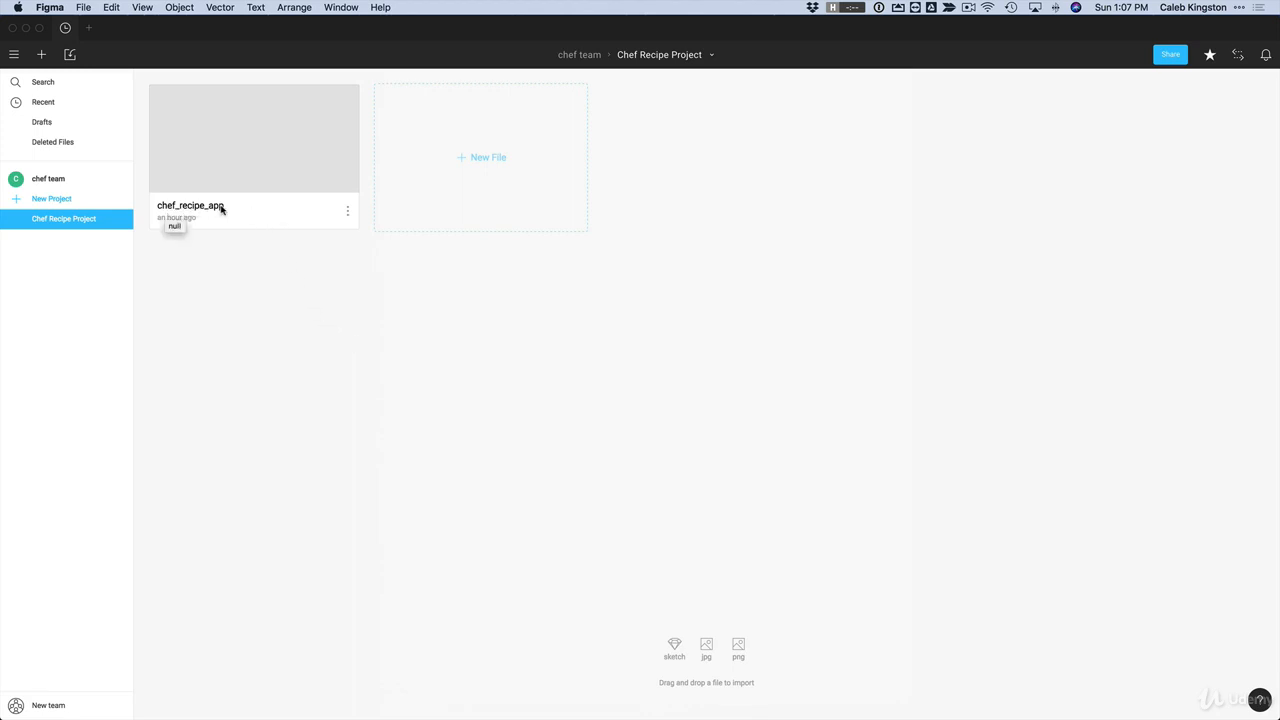
click(270, 171)
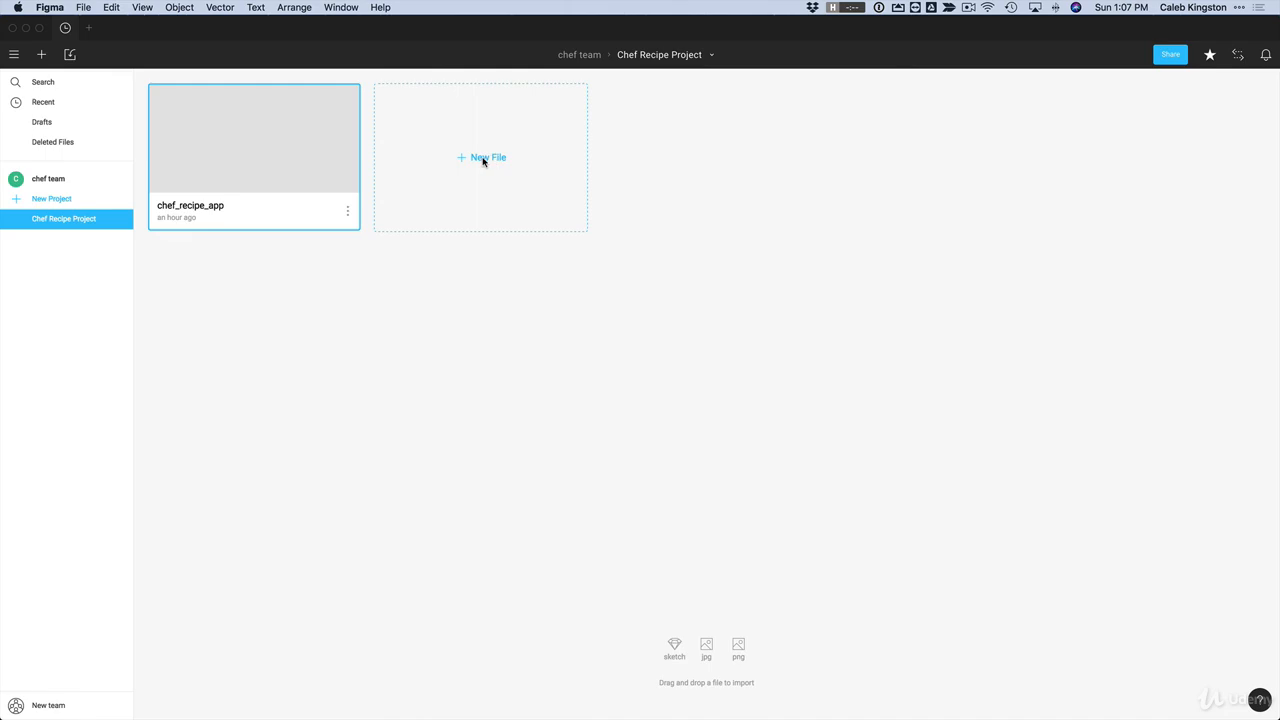
double_click(251, 159)
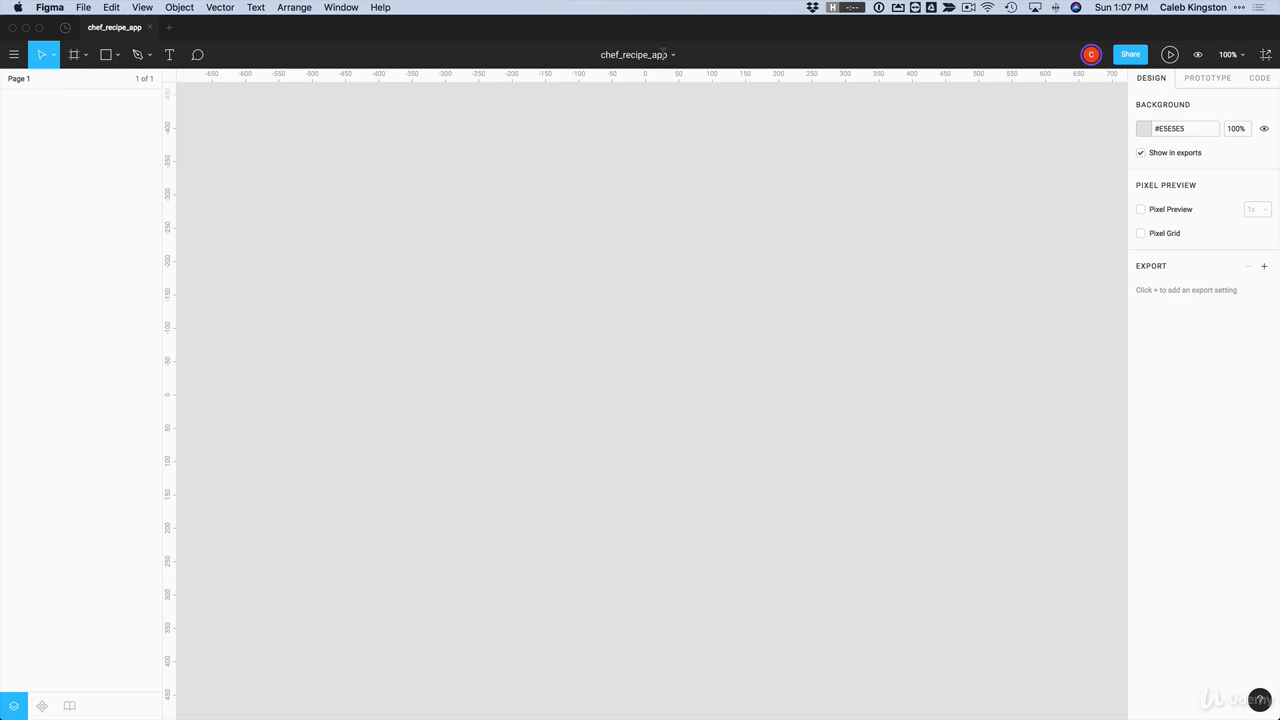
double_click(630, 54)
click(638, 110)
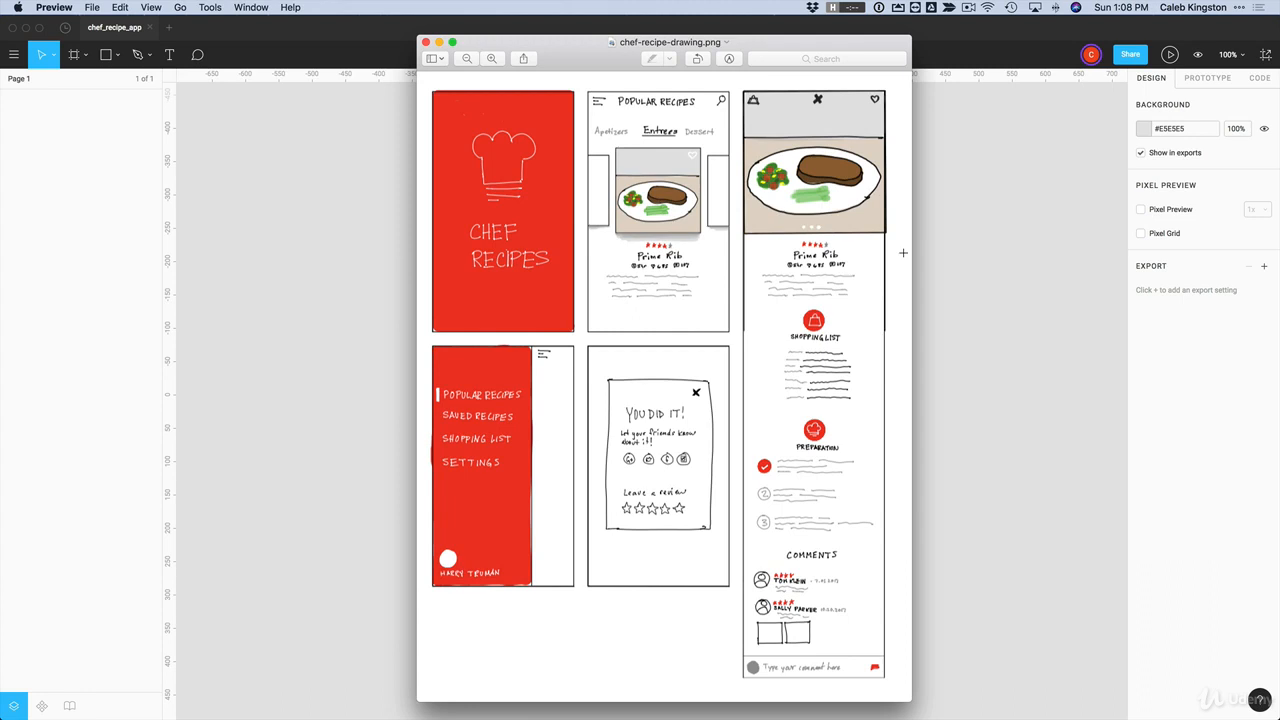
key(super+Tab)
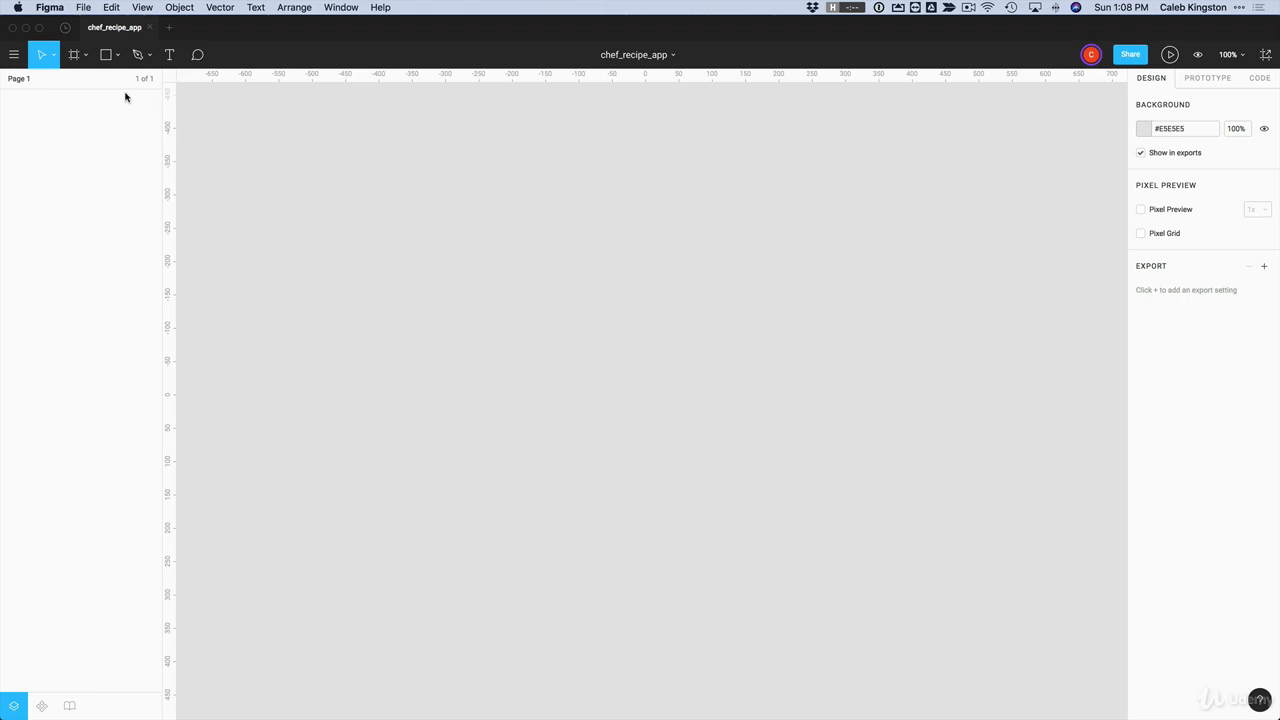
Step: Draw a freehand frame about 221 x 392 on the canvas and delete it
click(74, 58)
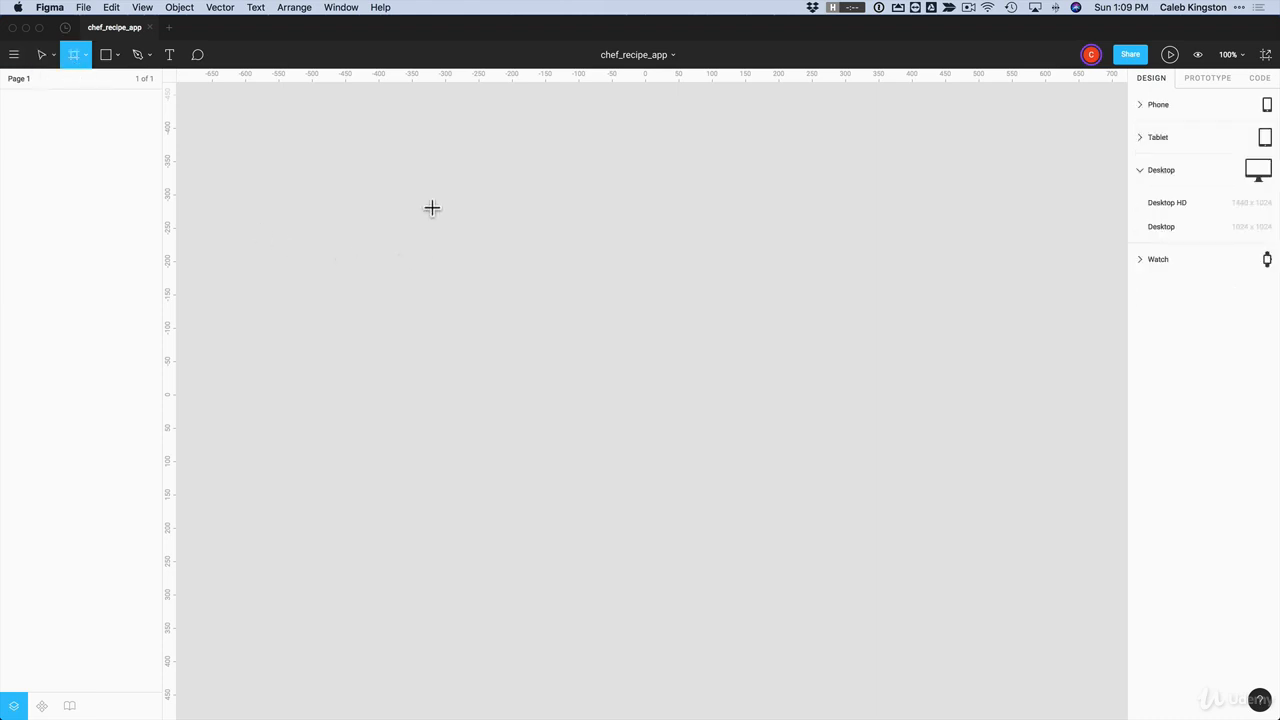
drag(414, 182, 561, 442)
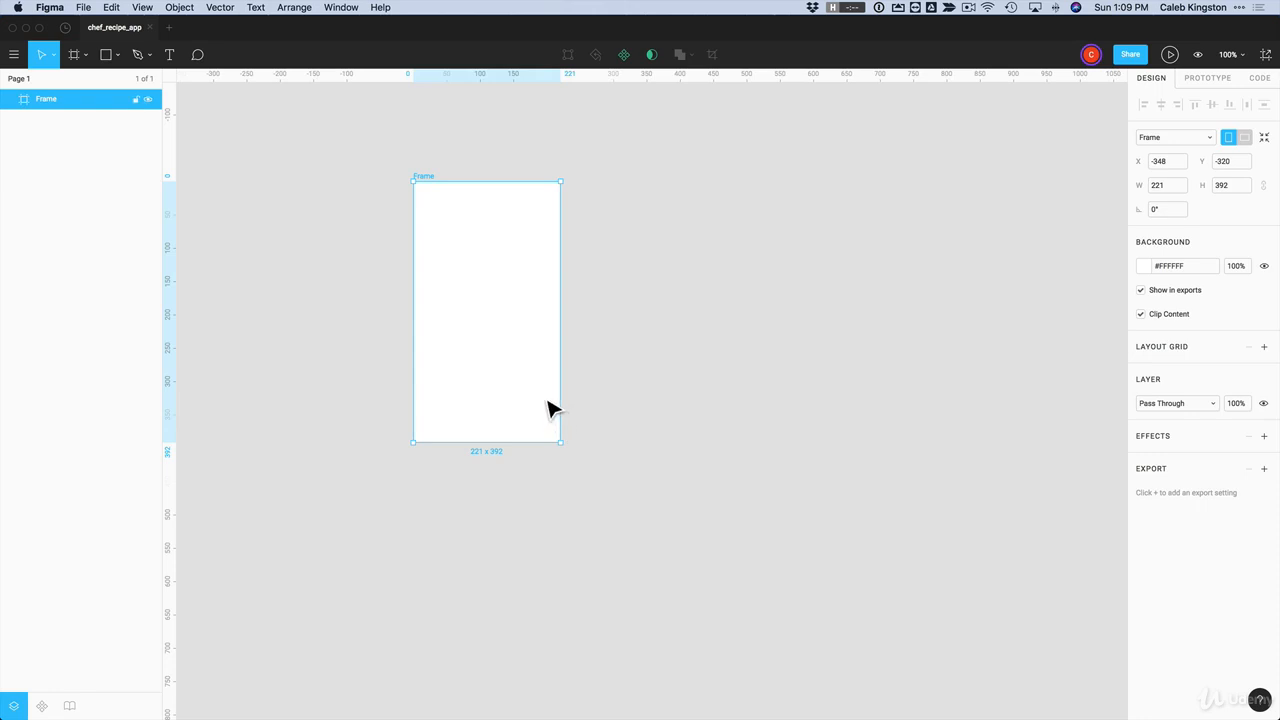
key(Delete)
Step: Add a frame from the iPhone 8 phone preset and move it up and to the left on the canvas
click(73, 57)
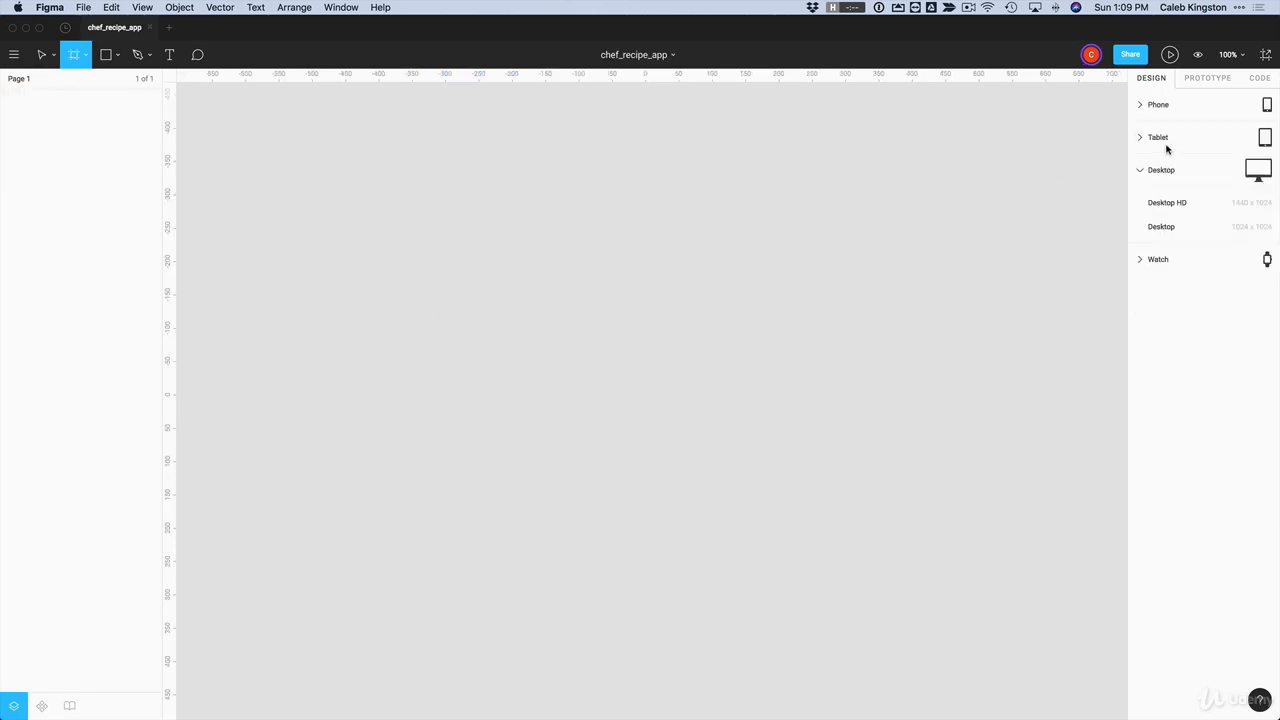
click(1139, 106)
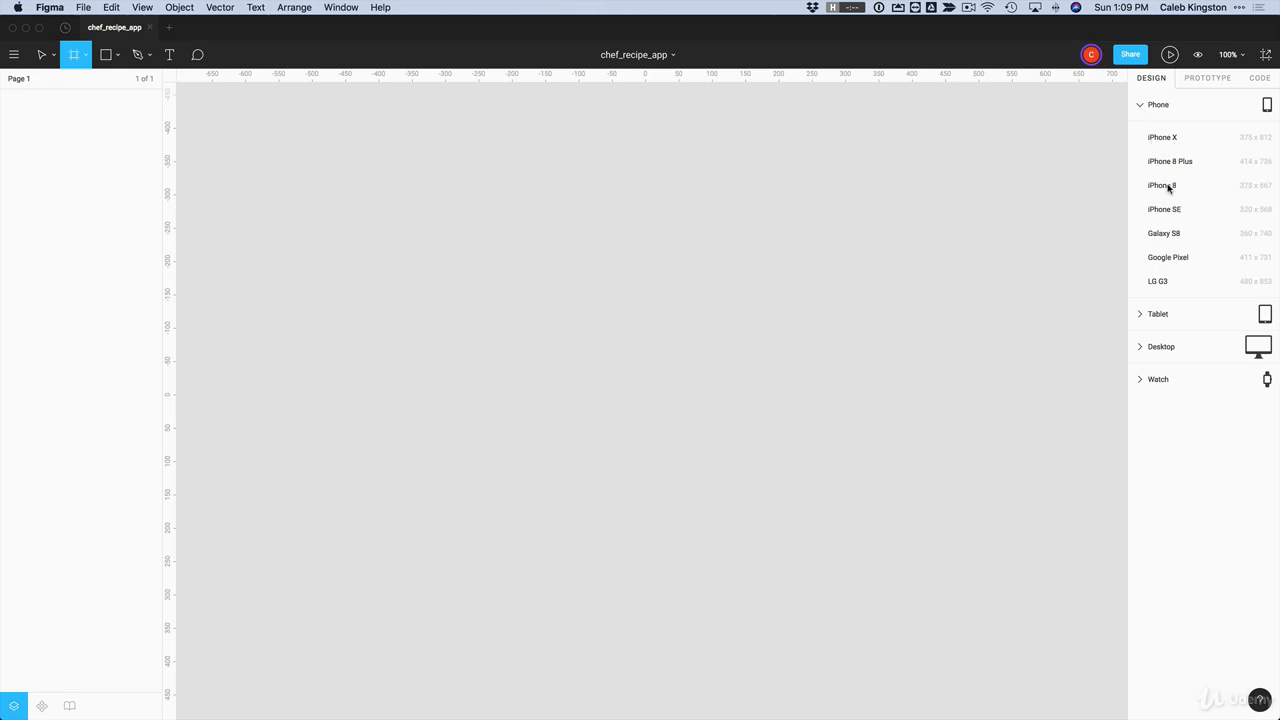
click(1163, 185)
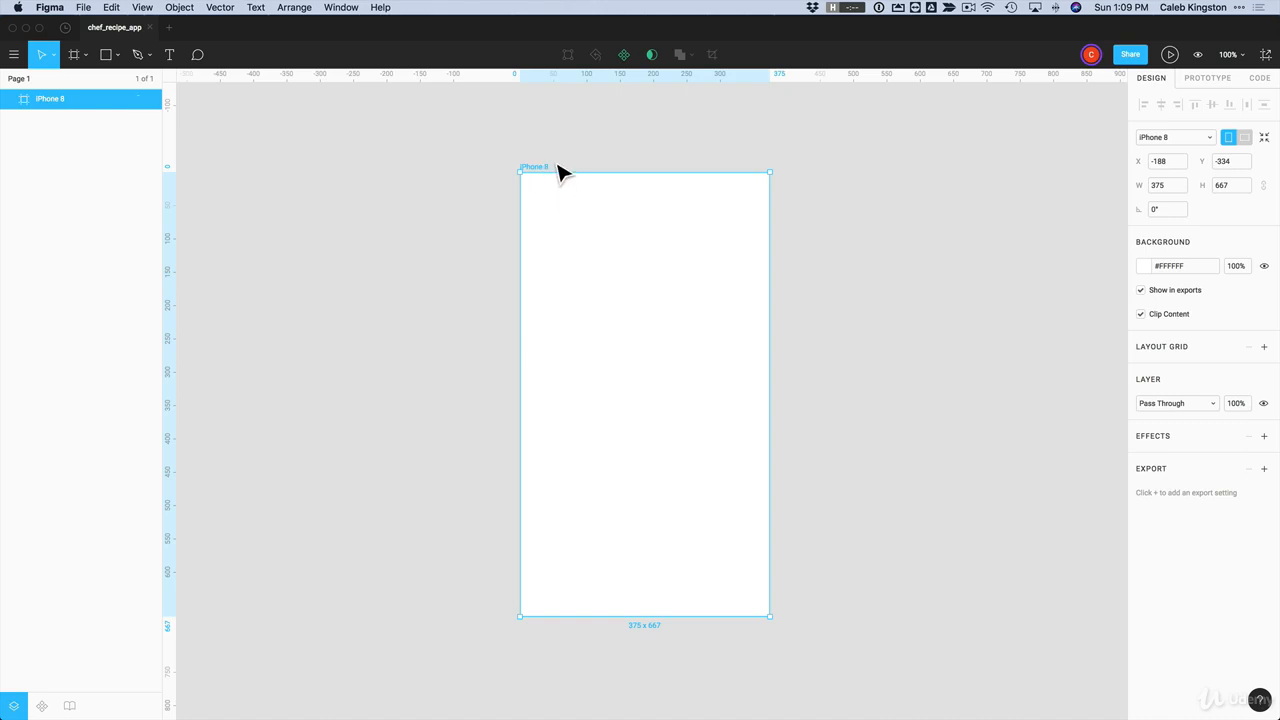
drag(543, 172, 481, 162)
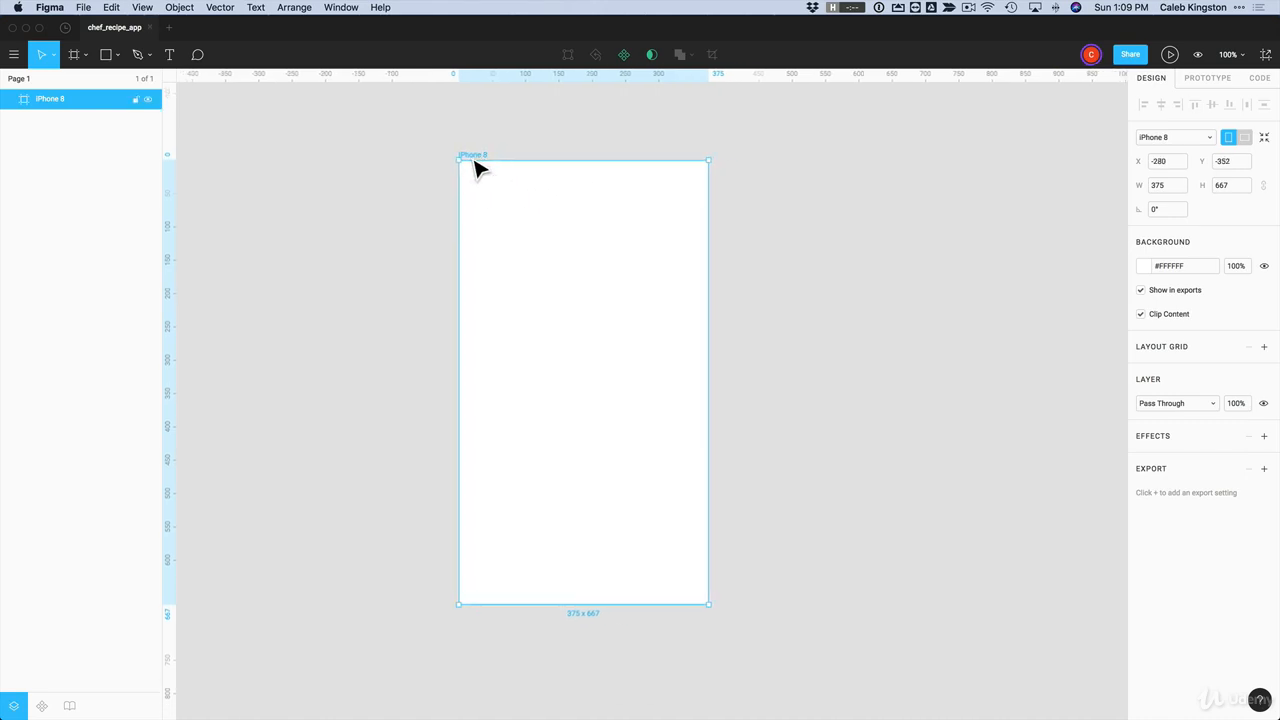
Step: Duplicate the iPhone 8 frame to the right until five frames stand in a row
key(super)
scroll(443, 185, down, 5)
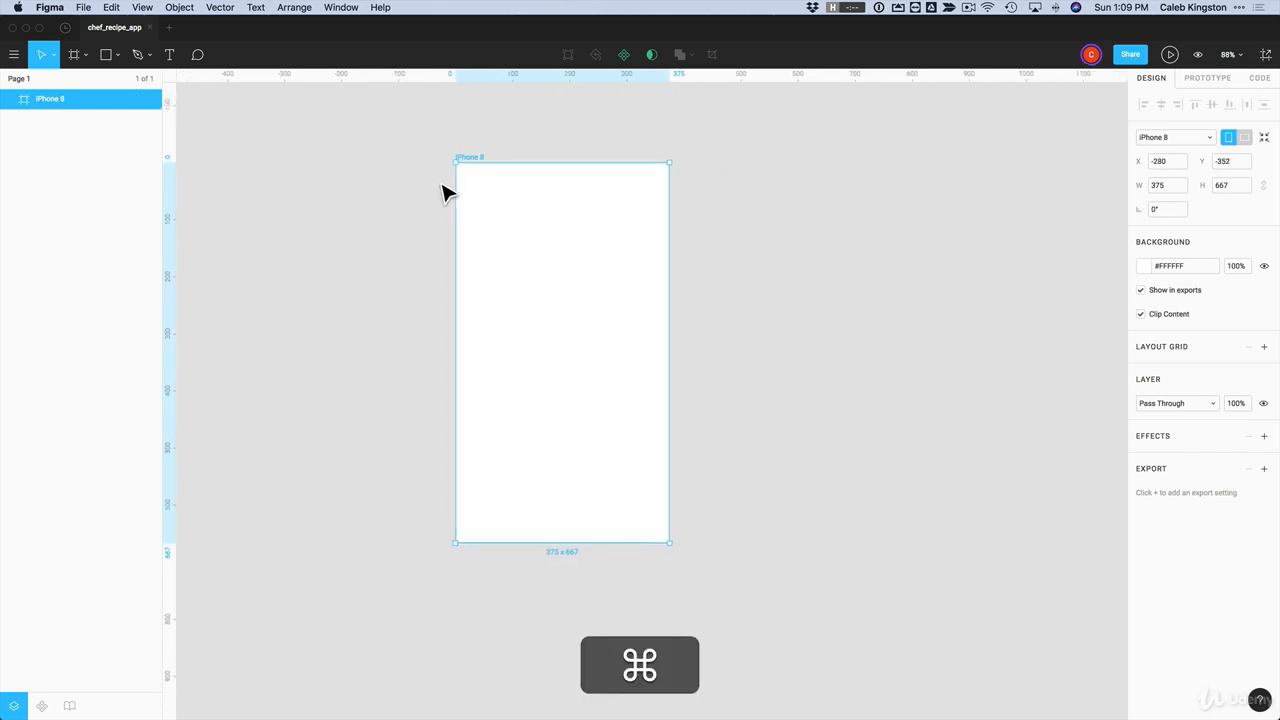
drag(470, 172, 883, 200)
key(alt)
drag(755, 200, 737, 206)
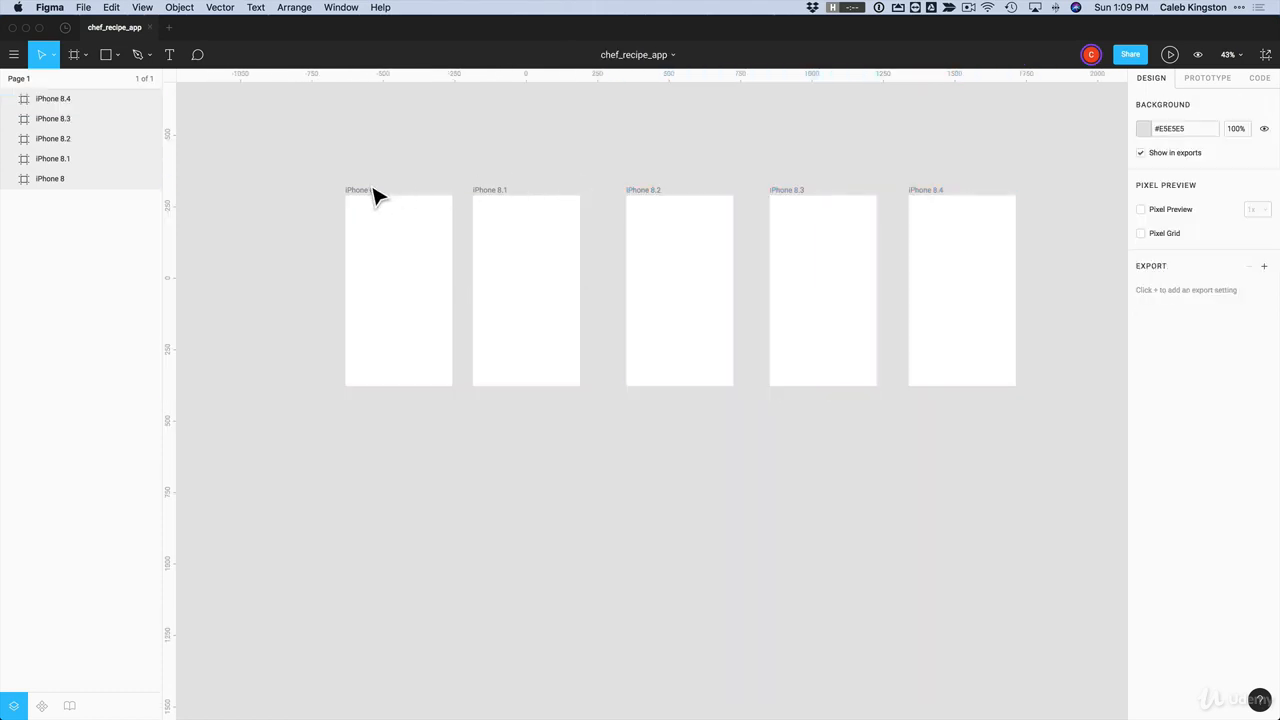
Step: Select all five iPhone 8 frames, distribute their horizontal spacing evenly and deselect them
click(375, 195)
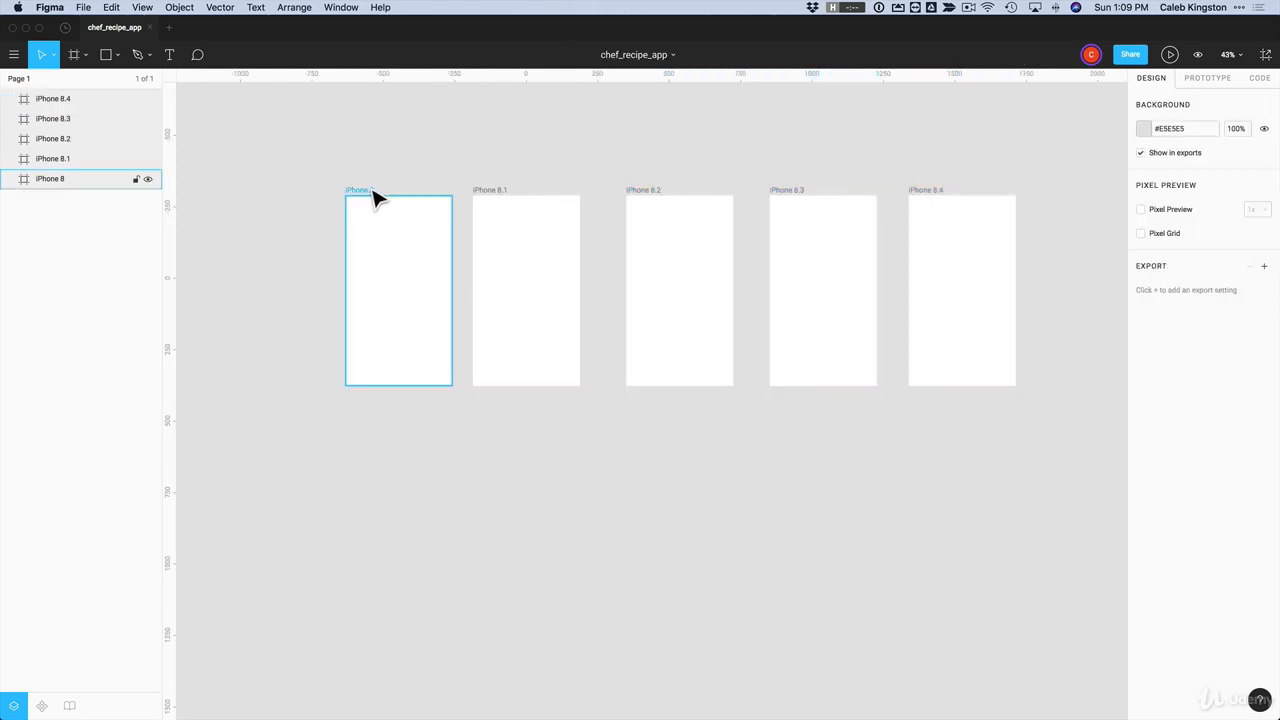
shift+click(497, 200)
shift+click(662, 200)
shift+click(800, 200)
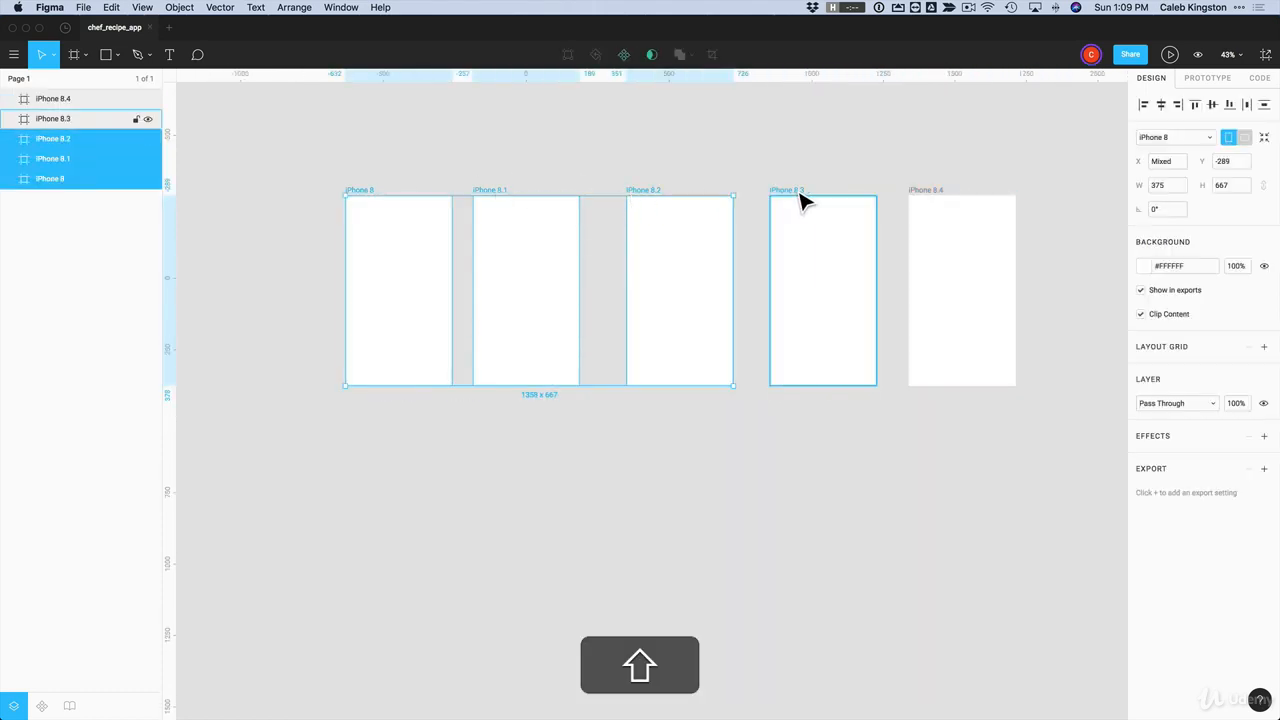
shift+click(931, 203)
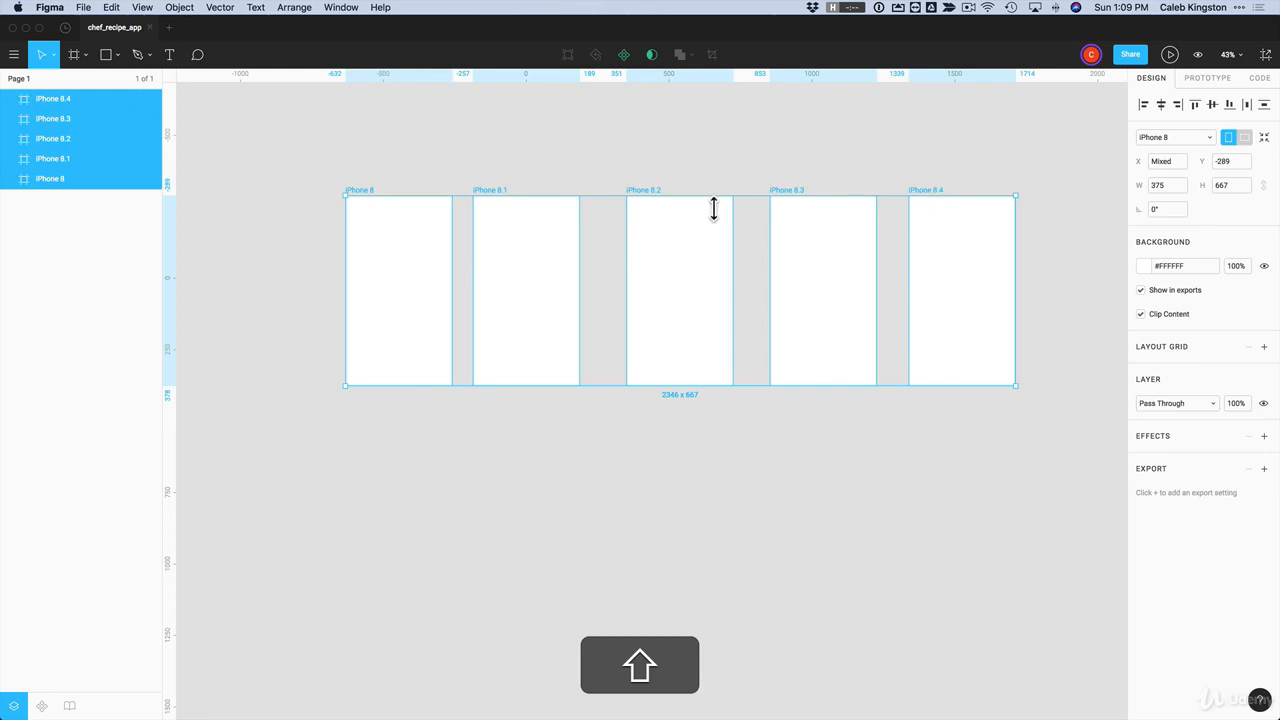
click(1248, 105)
click(1020, 169)
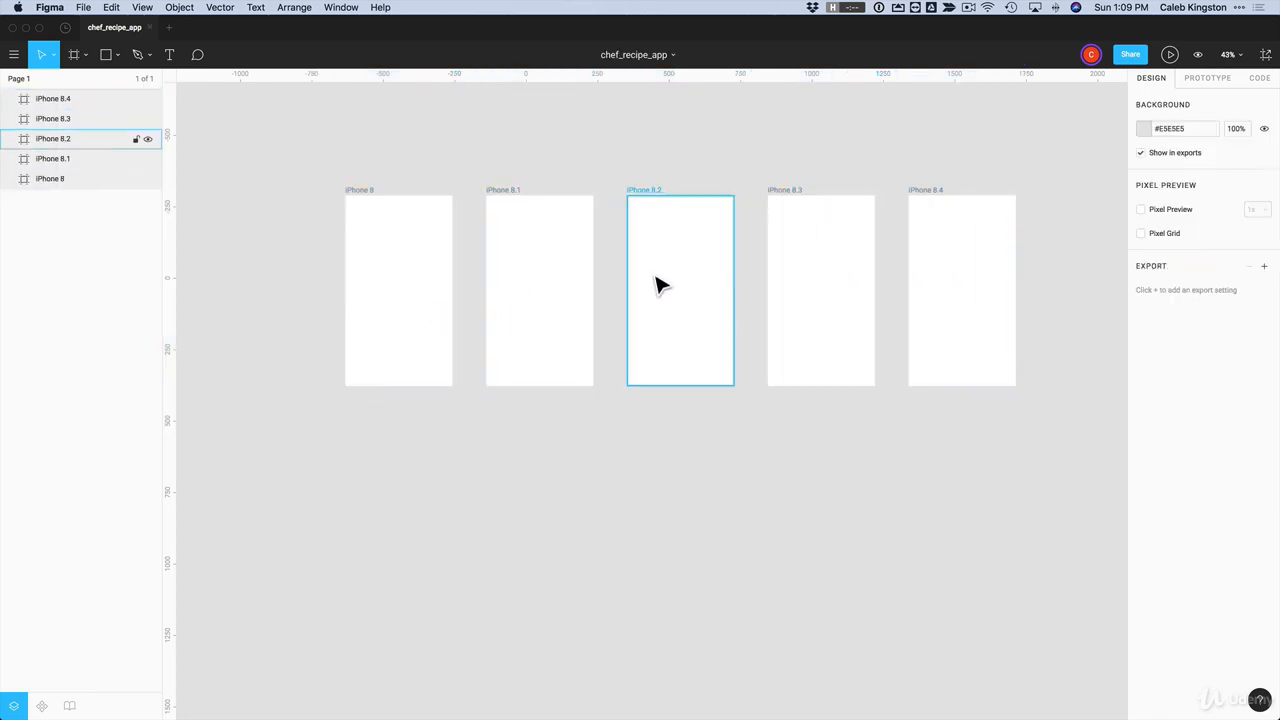
click(368, 203)
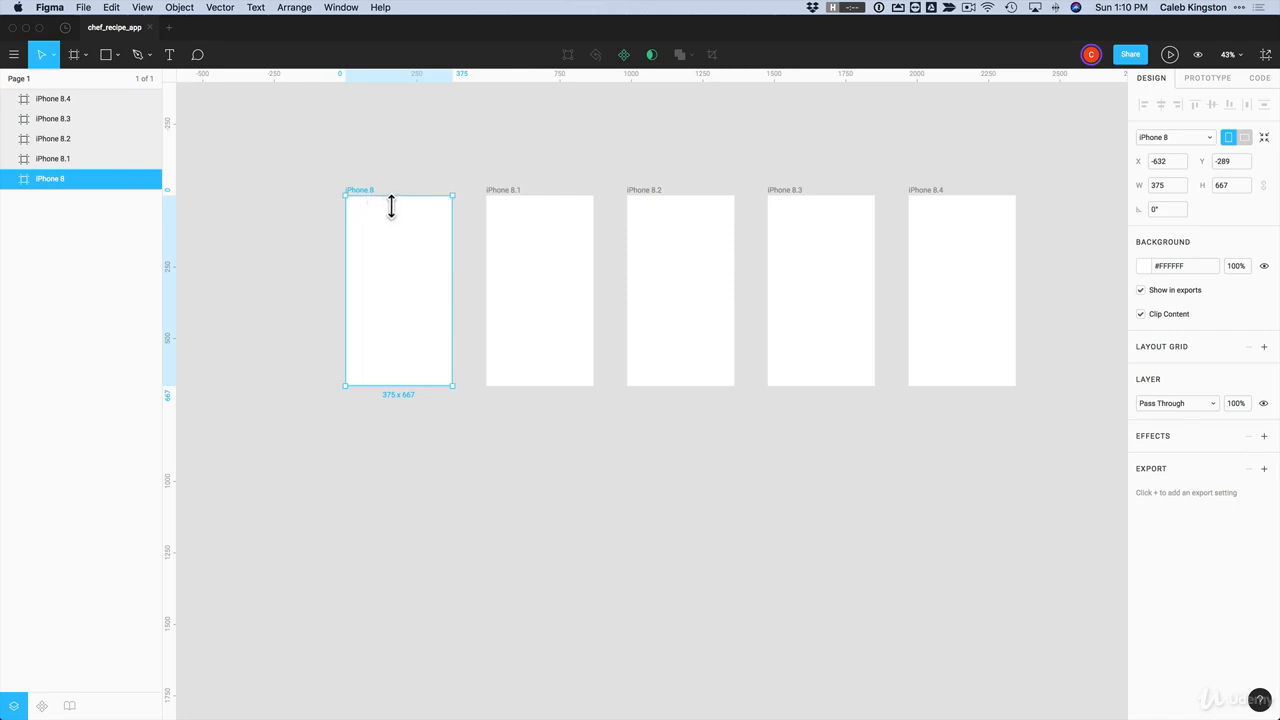
click(491, 168)
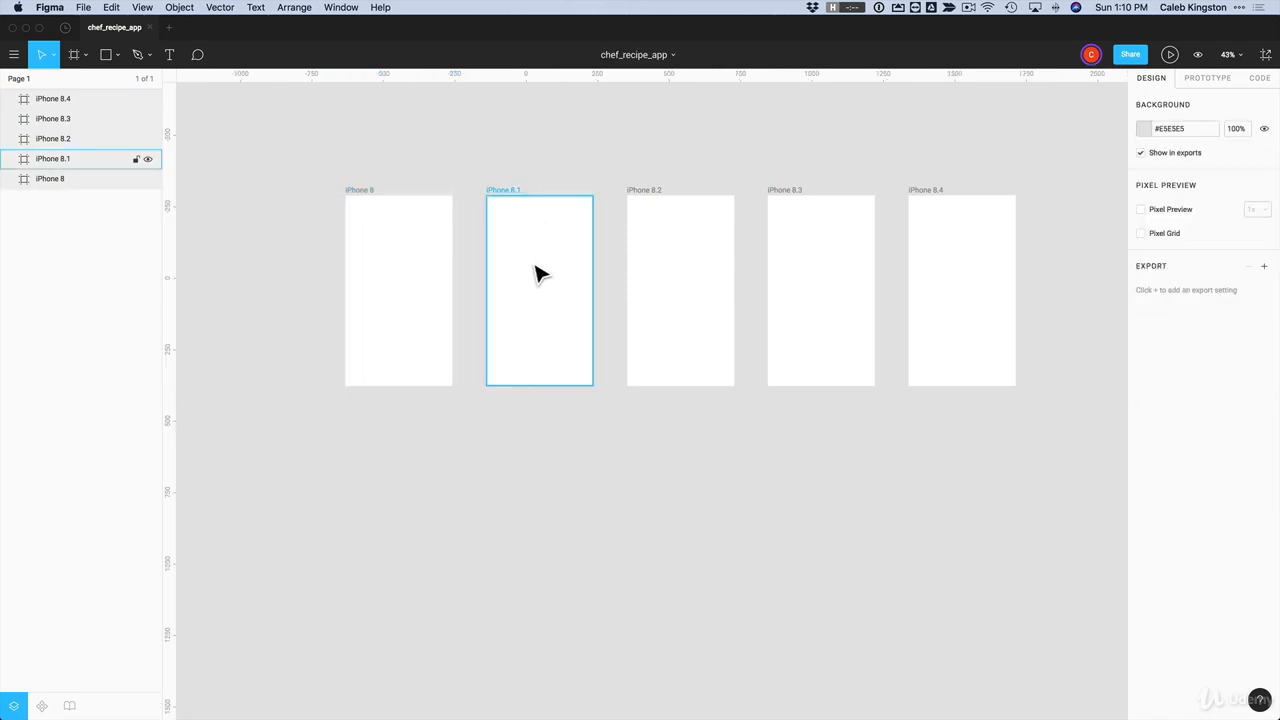
mouse_move(546, 275)
mouse_down()
mouse_move(569, 306)
mouse_move(529, 277)
mouse_move(551, 289)
mouse_up()
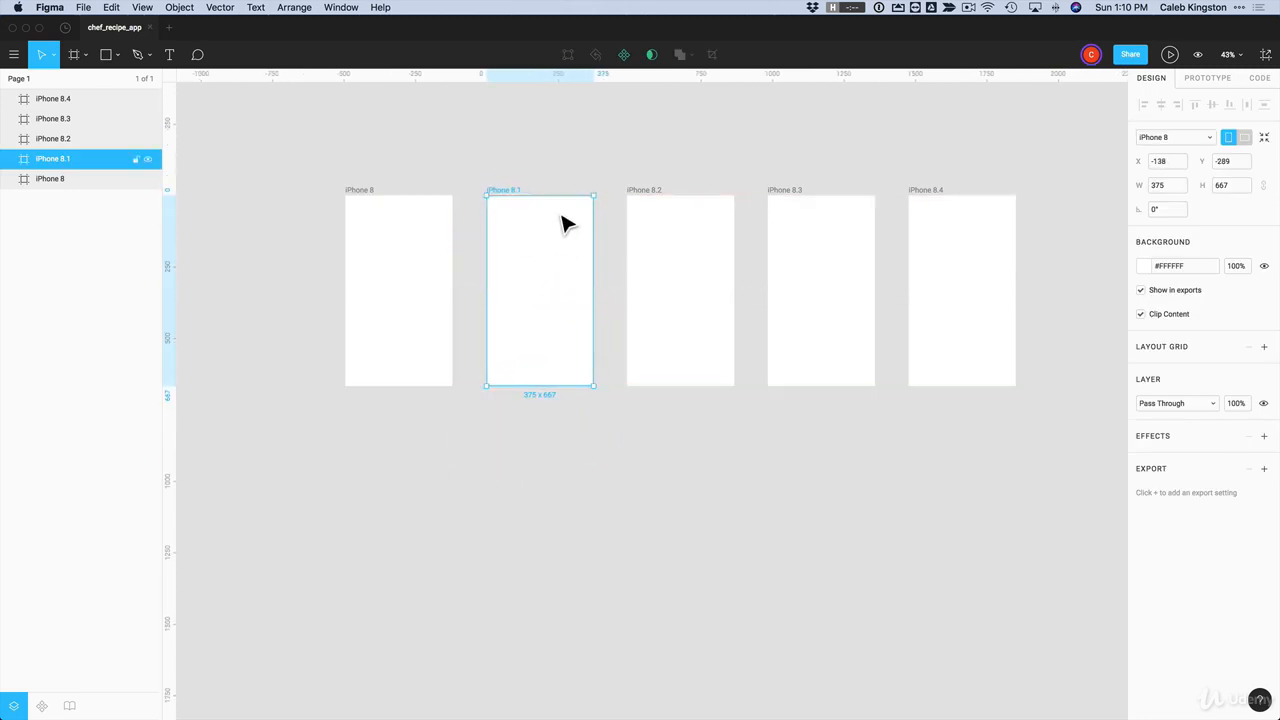
Step: Try moving the second frame with a rectangle drawn inside it, undo the move and delete the rectangle
key(r)
drag(511, 250, 557, 294)
click(563, 234)
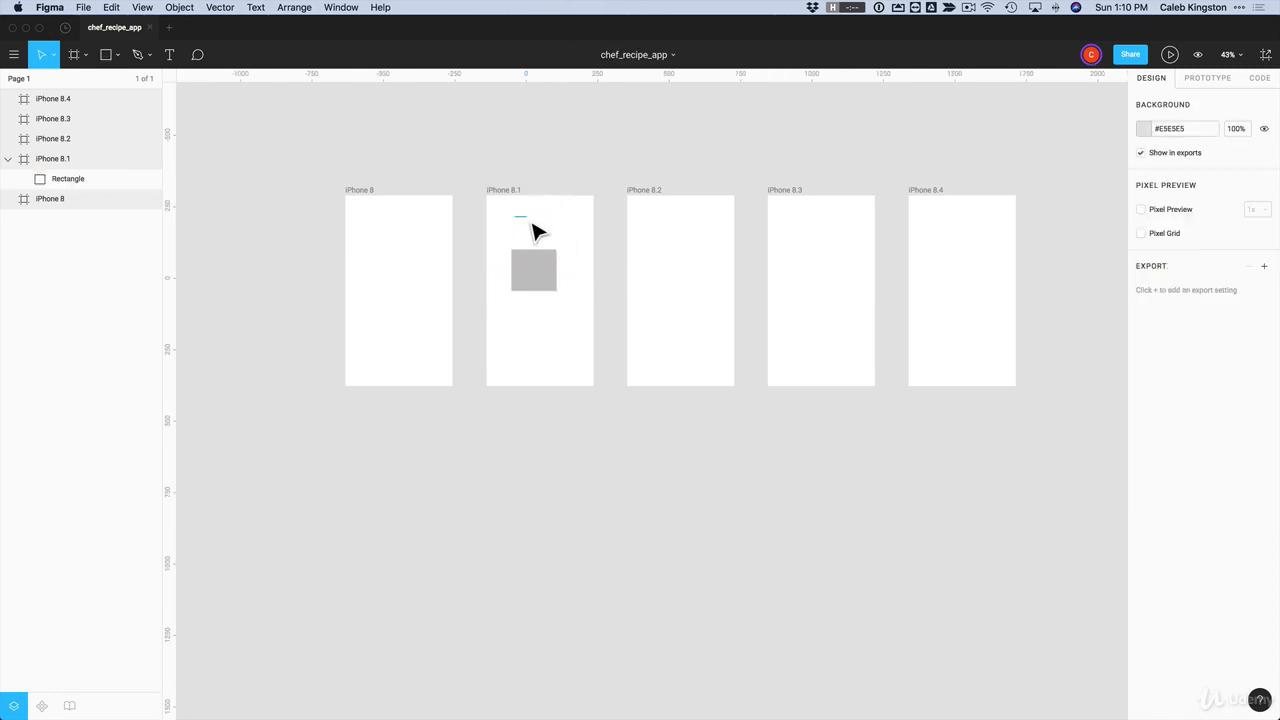
mouse_move(510, 192)
mouse_down()
mouse_move(501, 201)
mouse_move(516, 200)
mouse_up()
key(super+z)
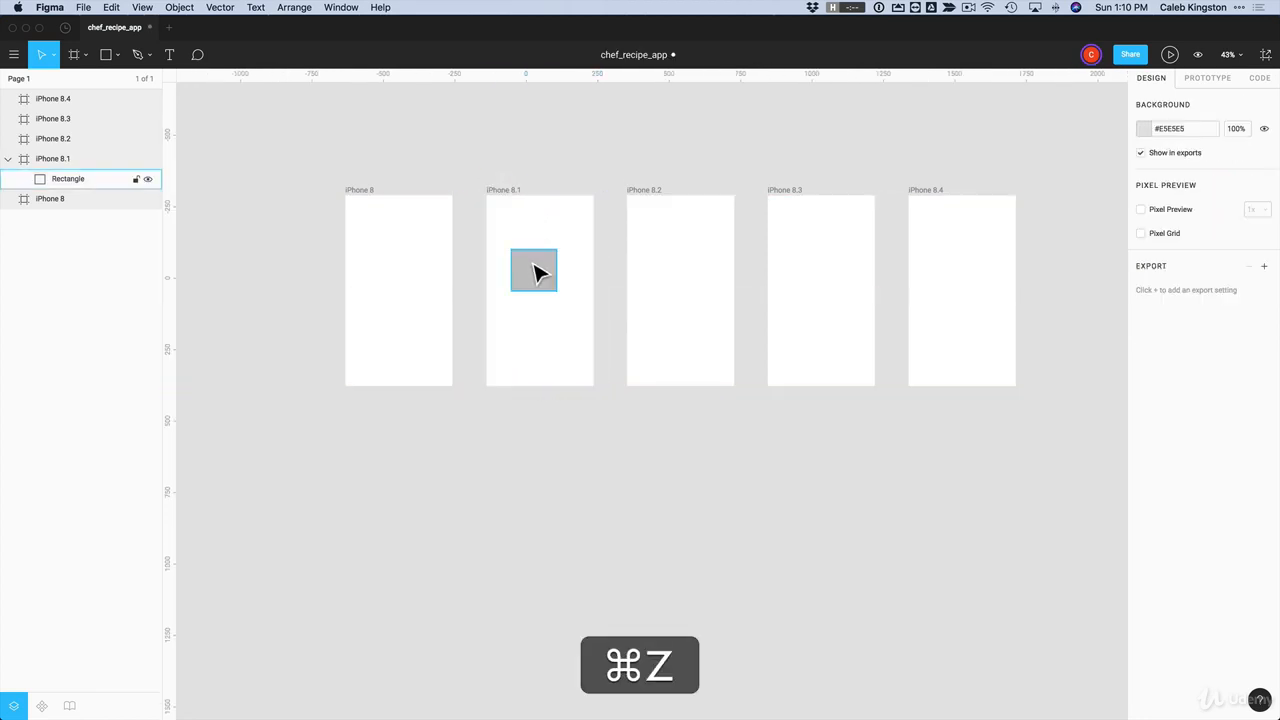
click(537, 269)
key(Delete)
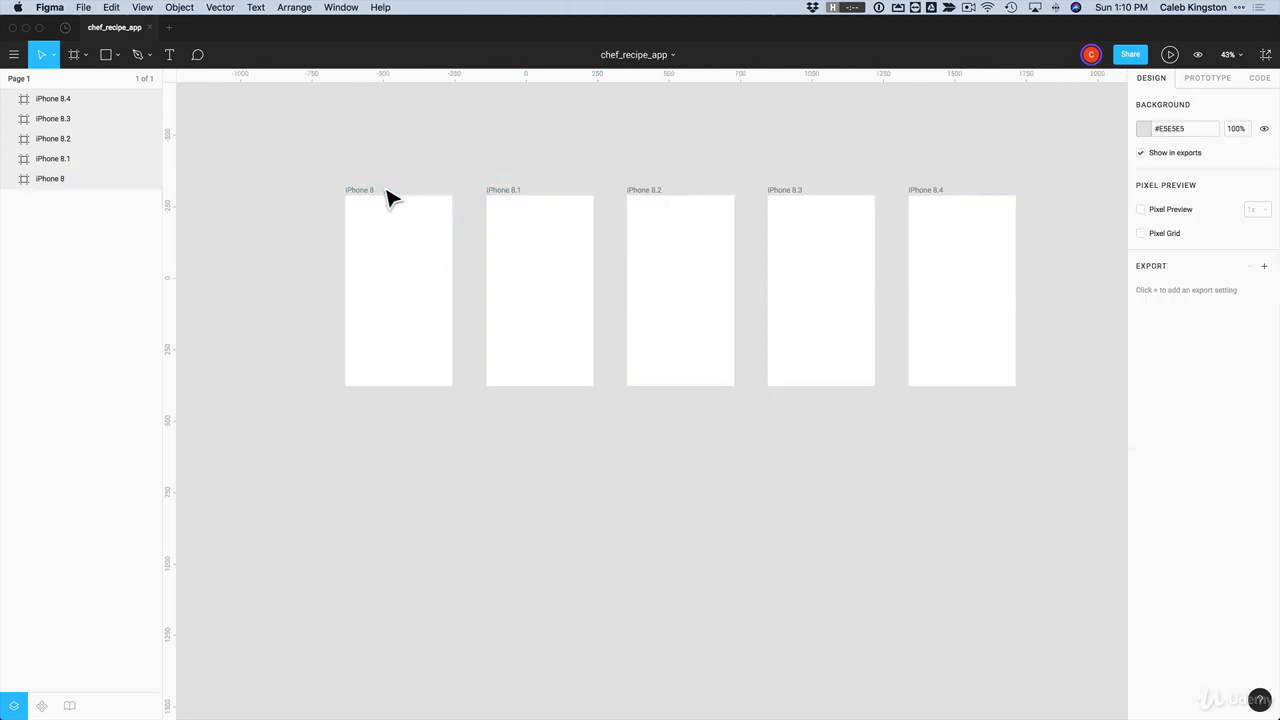
Step: Rename the first frame, iPhone 8, as splash
click(371, 202)
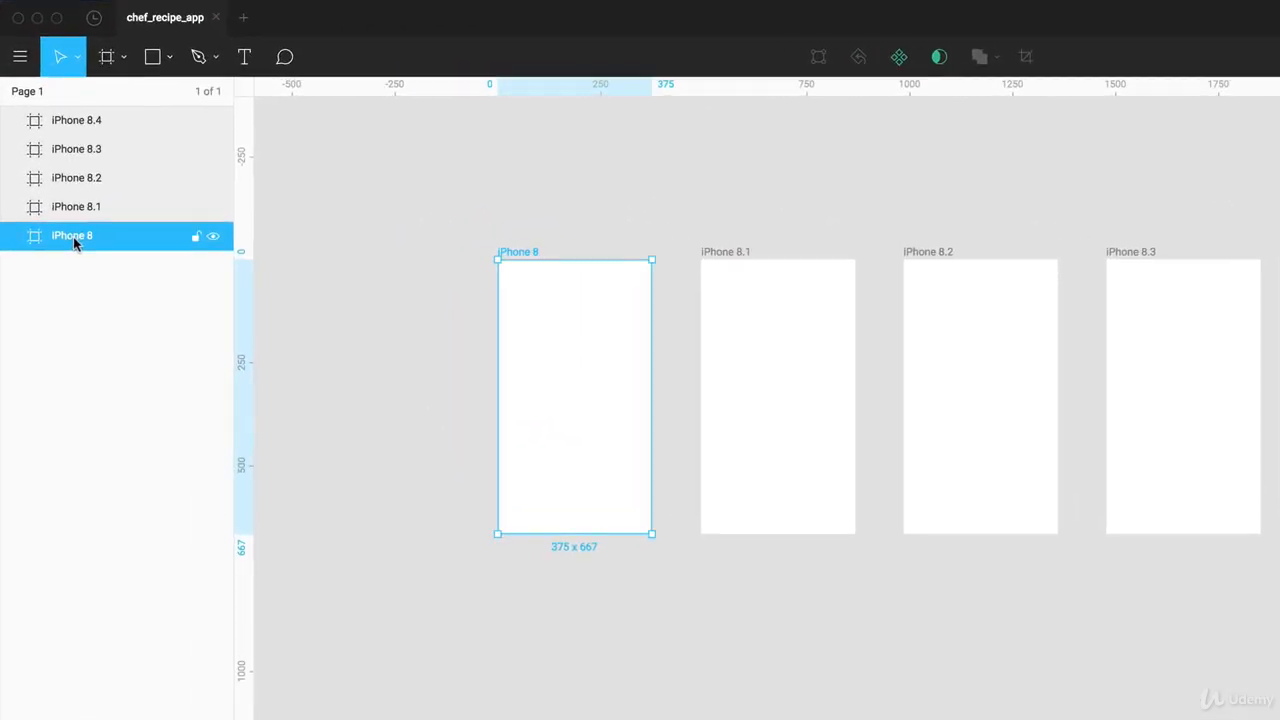
double_click(75, 237)
text(splash)
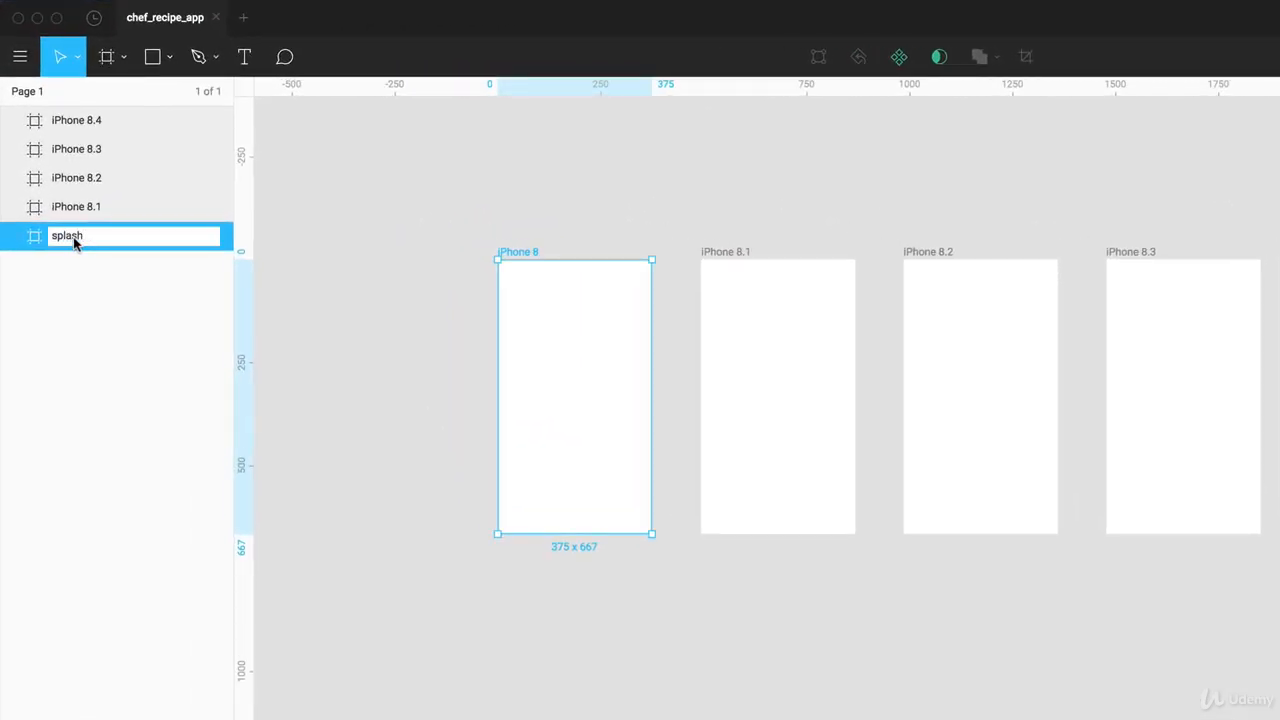
click(590, 215)
Step: Rename the second frame, iPhone 8.1, as home
click(738, 265)
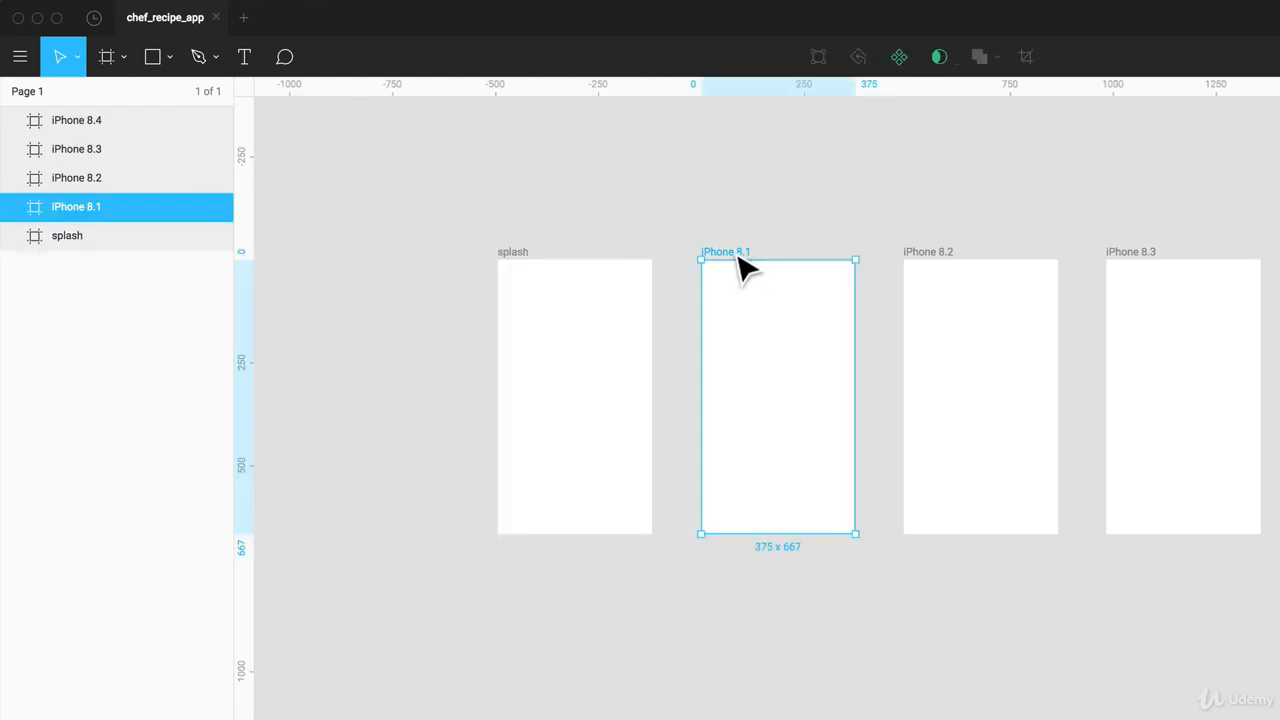
double_click(76, 207)
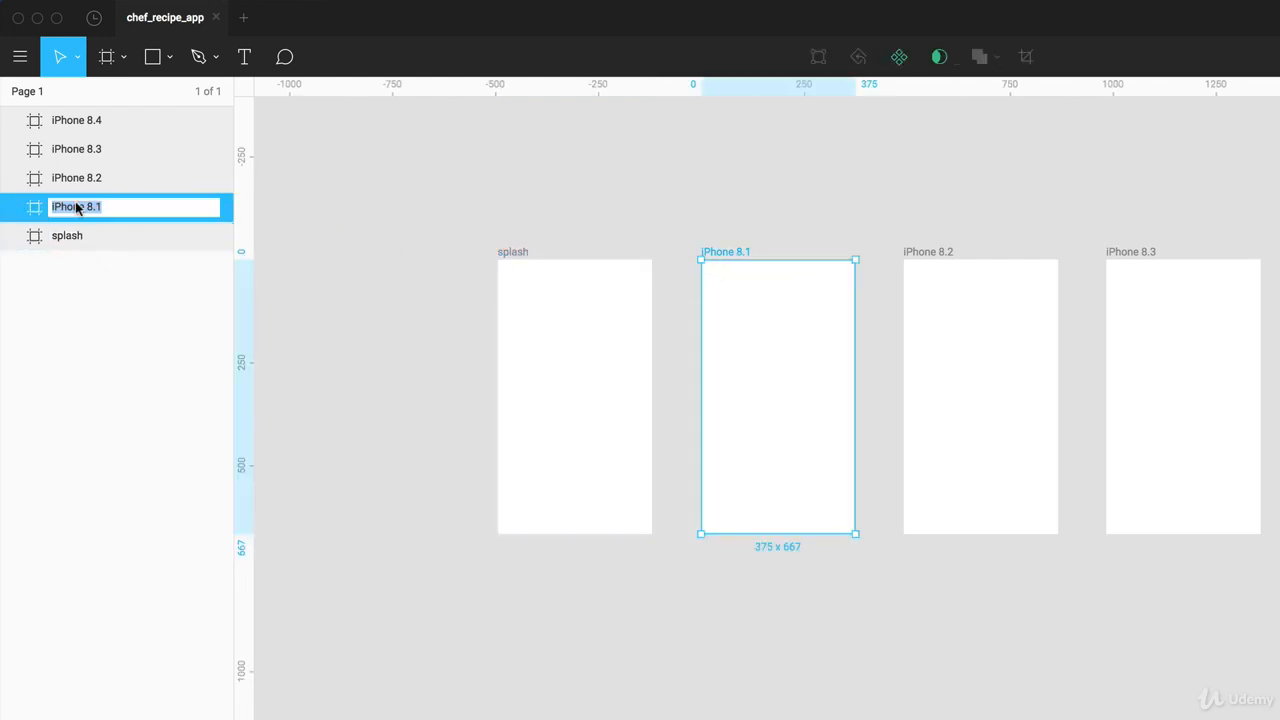
text(home)
key(Return)
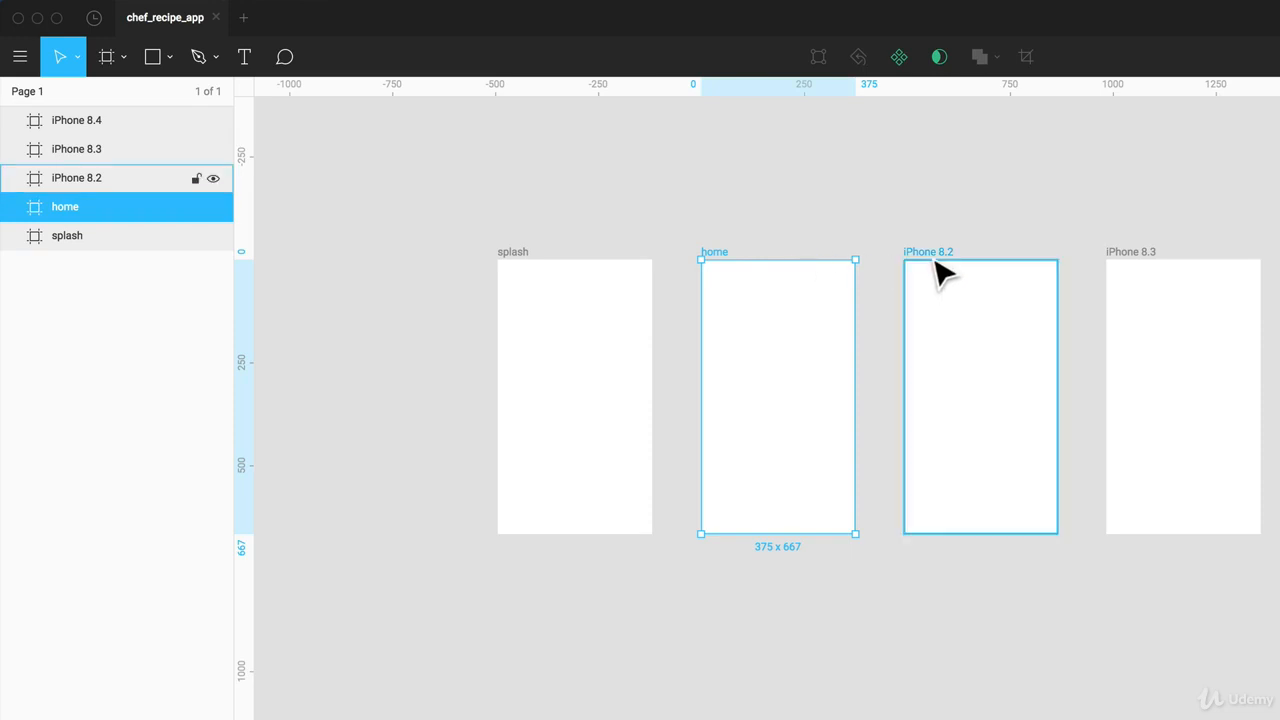
Step: Rename the third frame, iPhone 8.2, as recipe-details
click(940, 270)
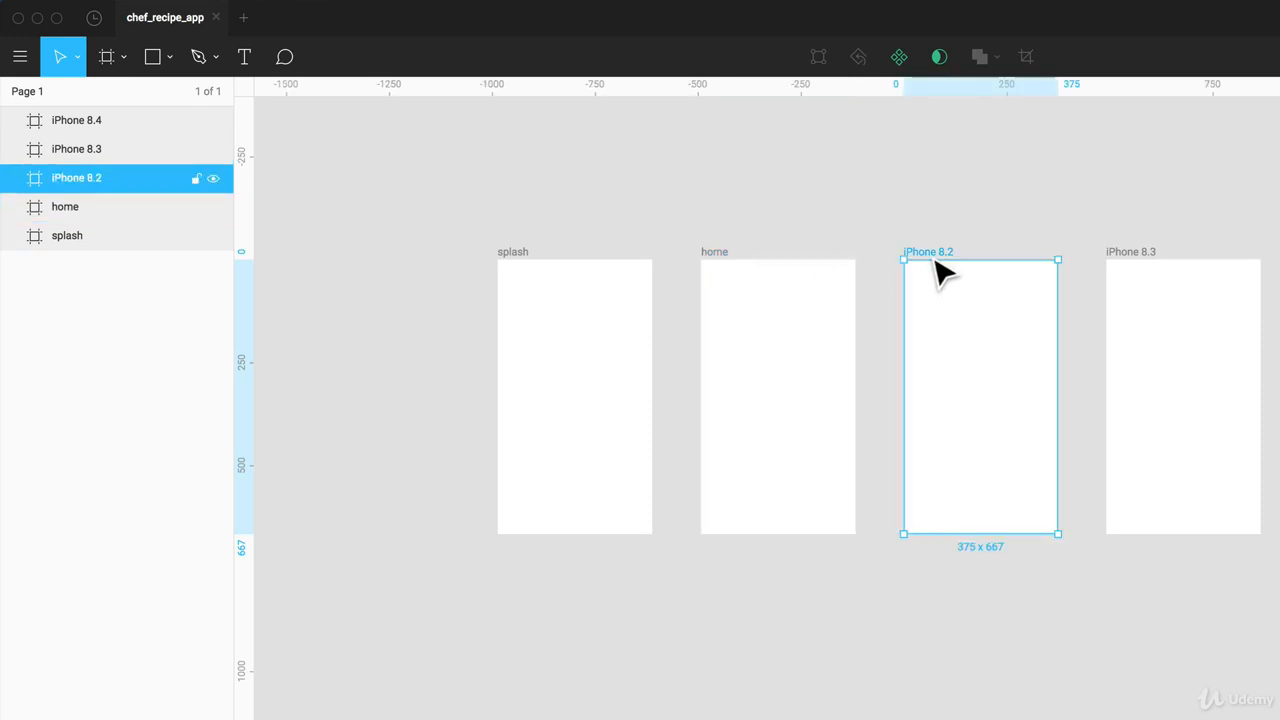
double_click(76, 178)
text(recipe)
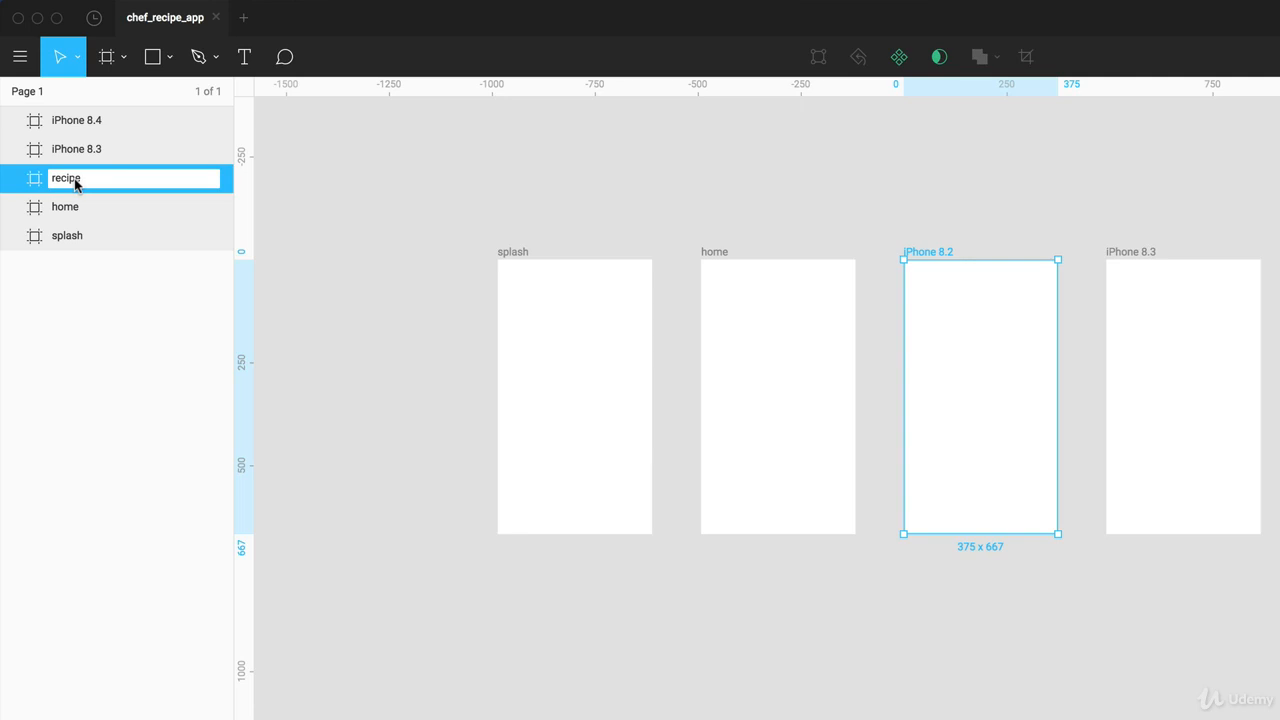
text(-details)
key(Return)
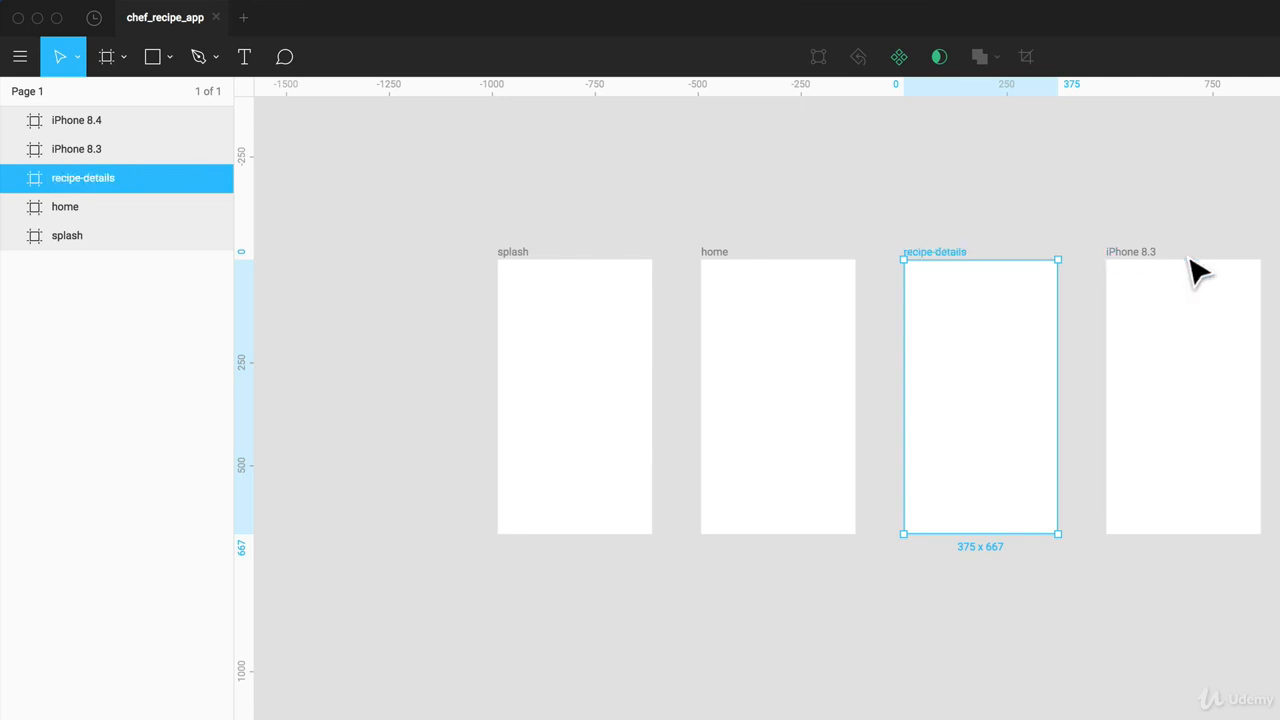
Step: Rename the fourth frame, iPhone 8.3, as recipe-details-complete
click(1148, 257)
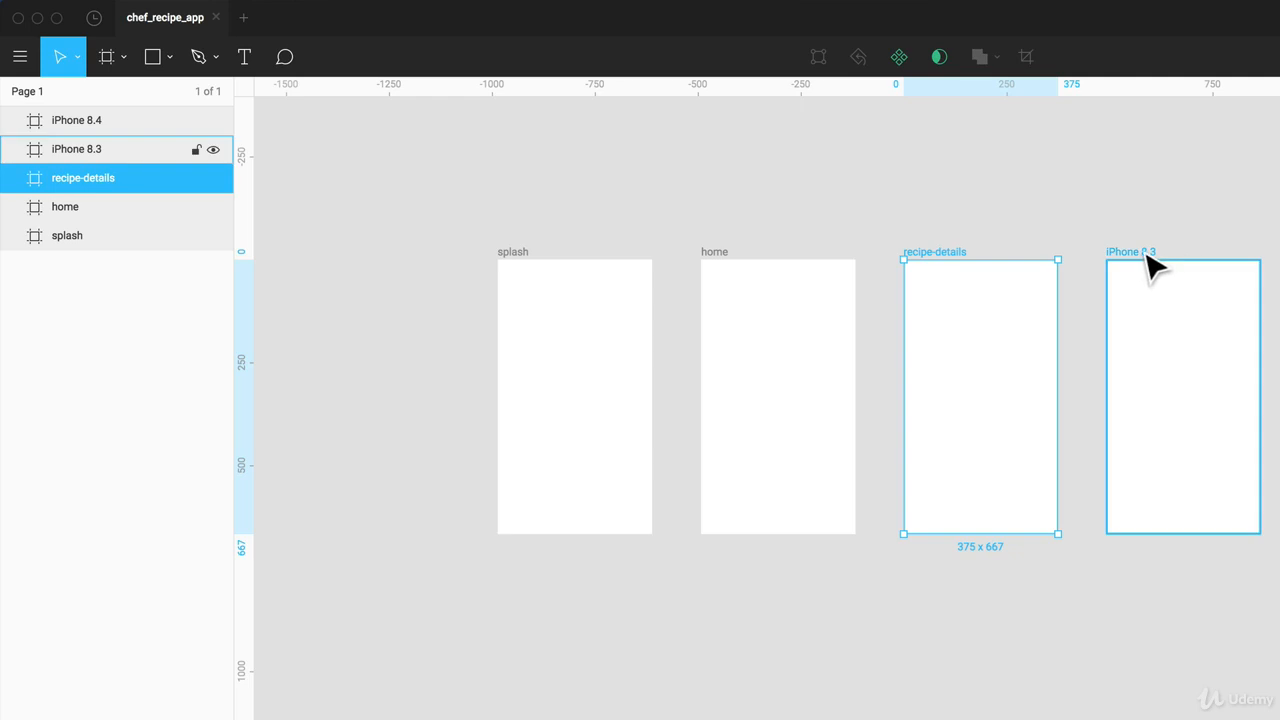
double_click(68, 149)
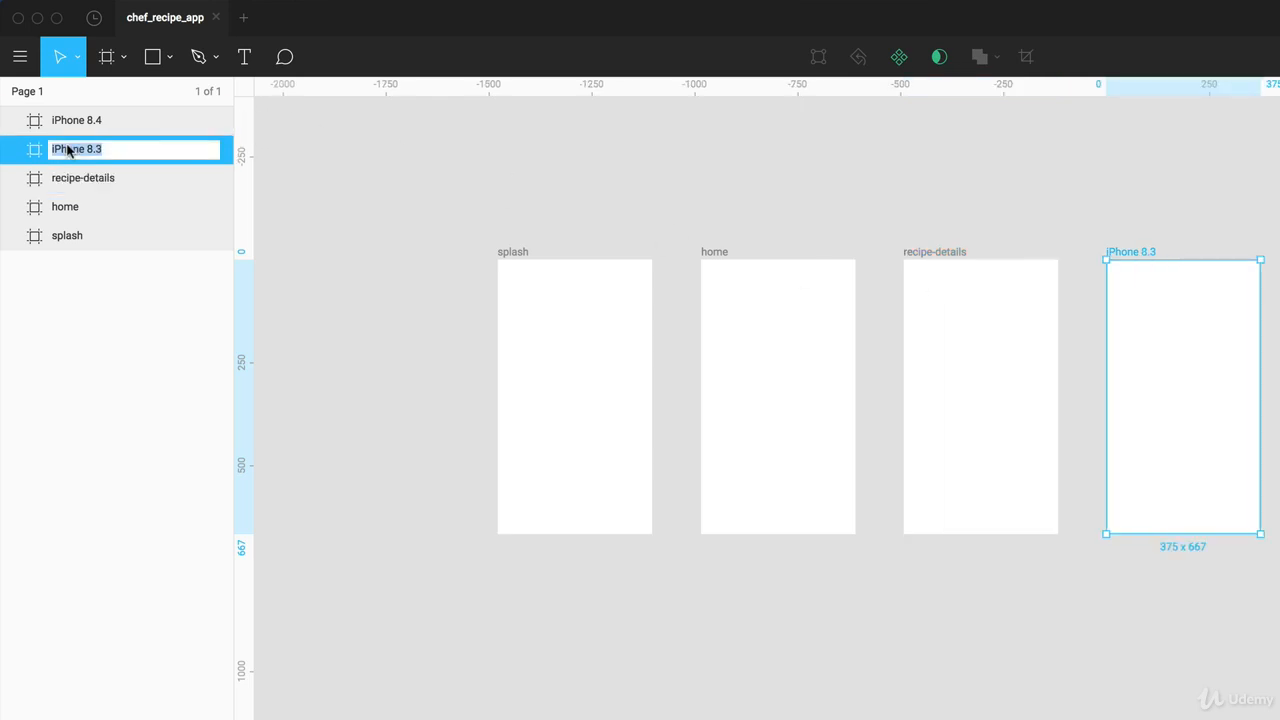
text(recipe-details-complete)
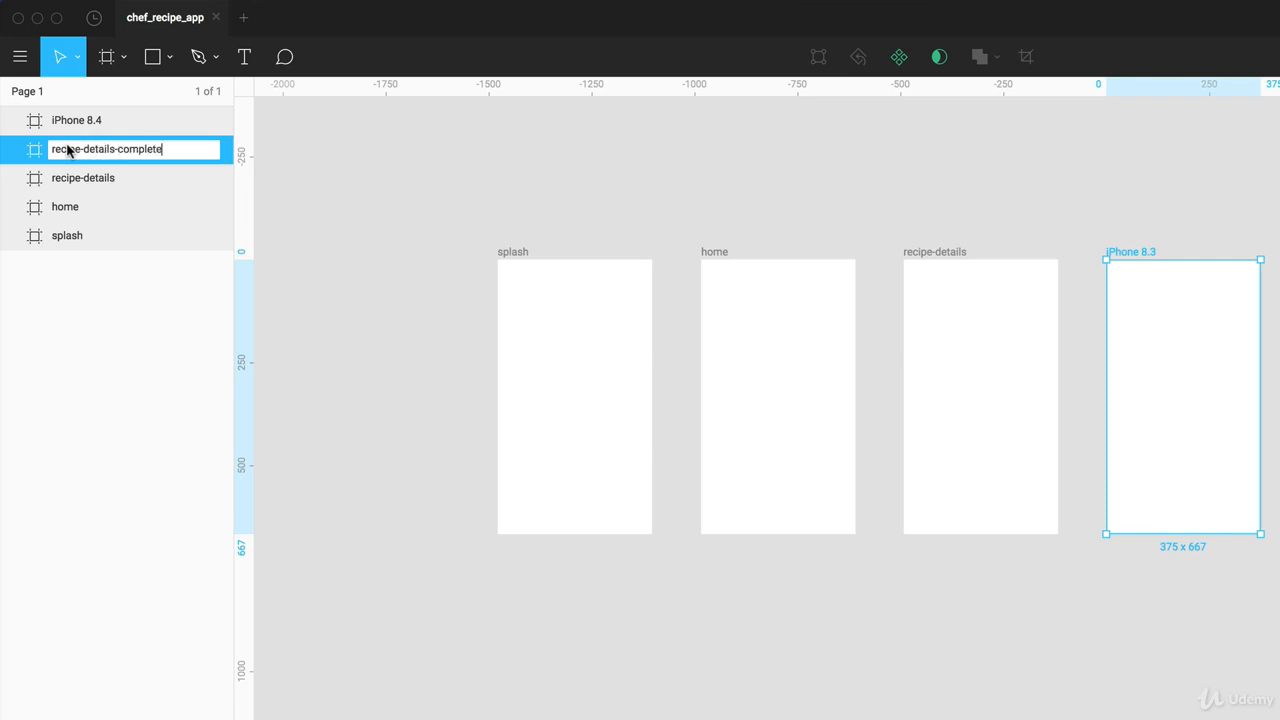
key(Return)
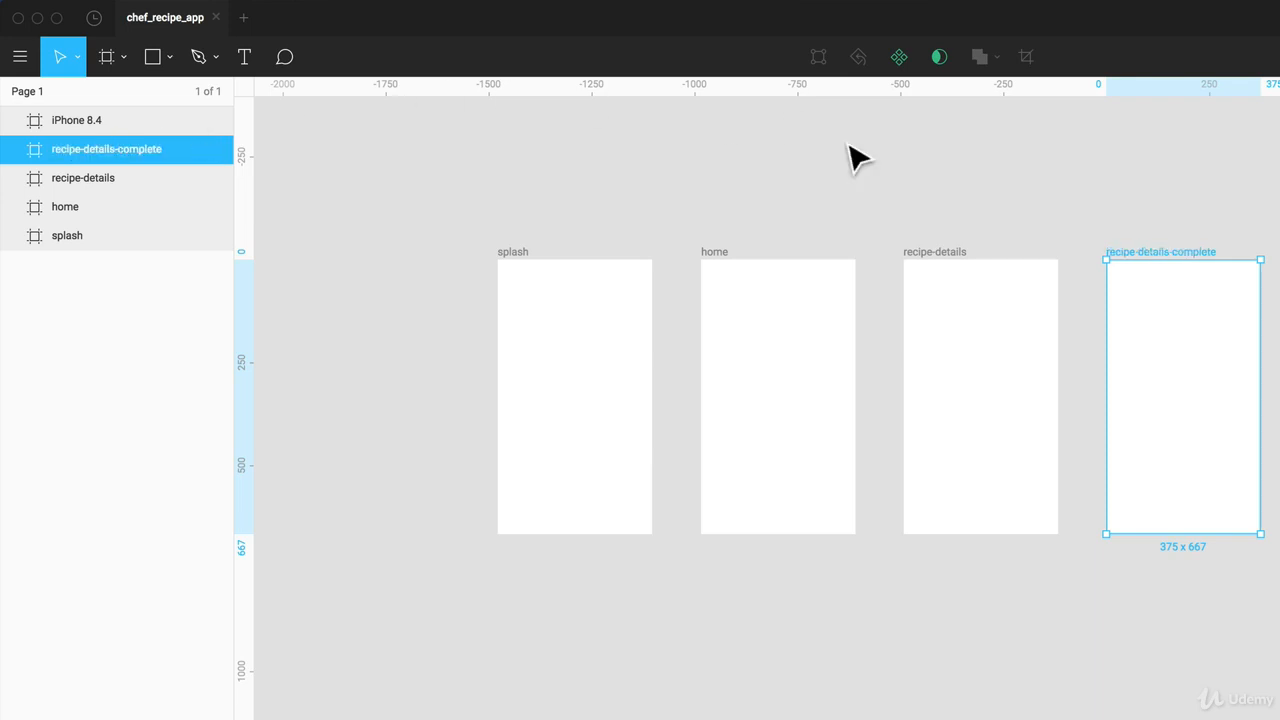
Step: Rename the fifth frame, iPhone 8.4, as menu
click(77, 120)
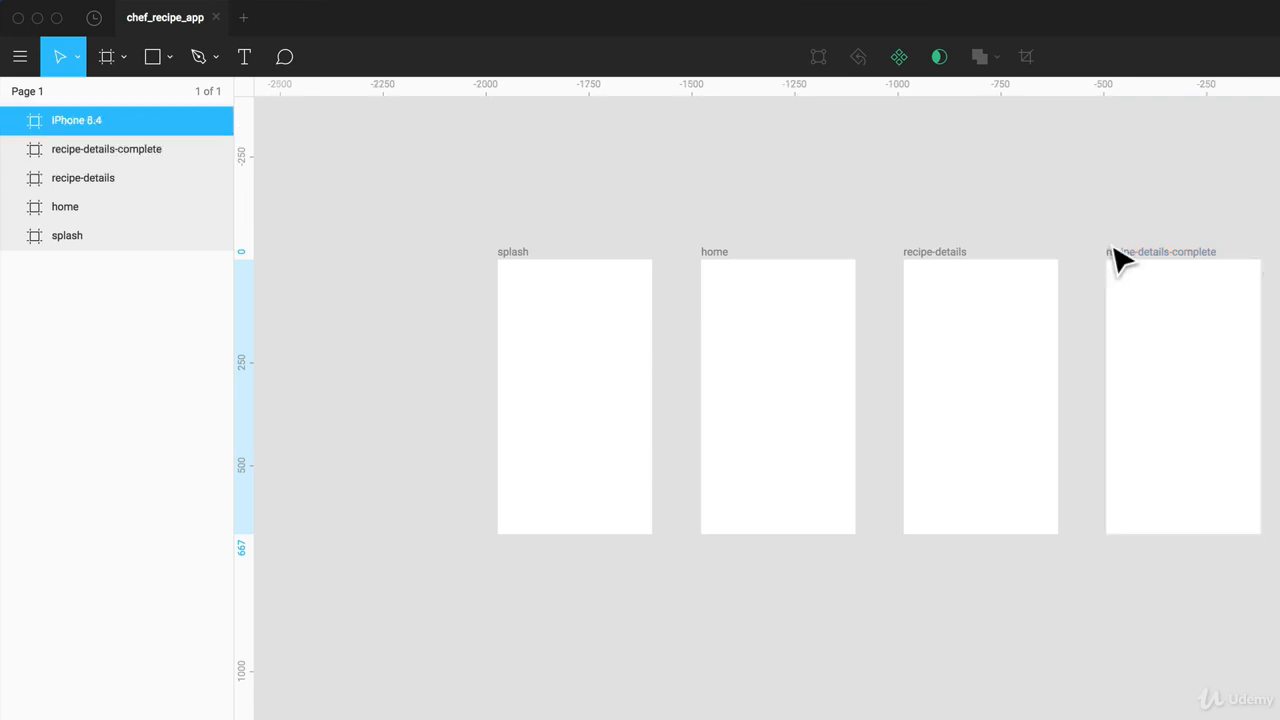
double_click(61, 122)
text(menu)
key(Return)
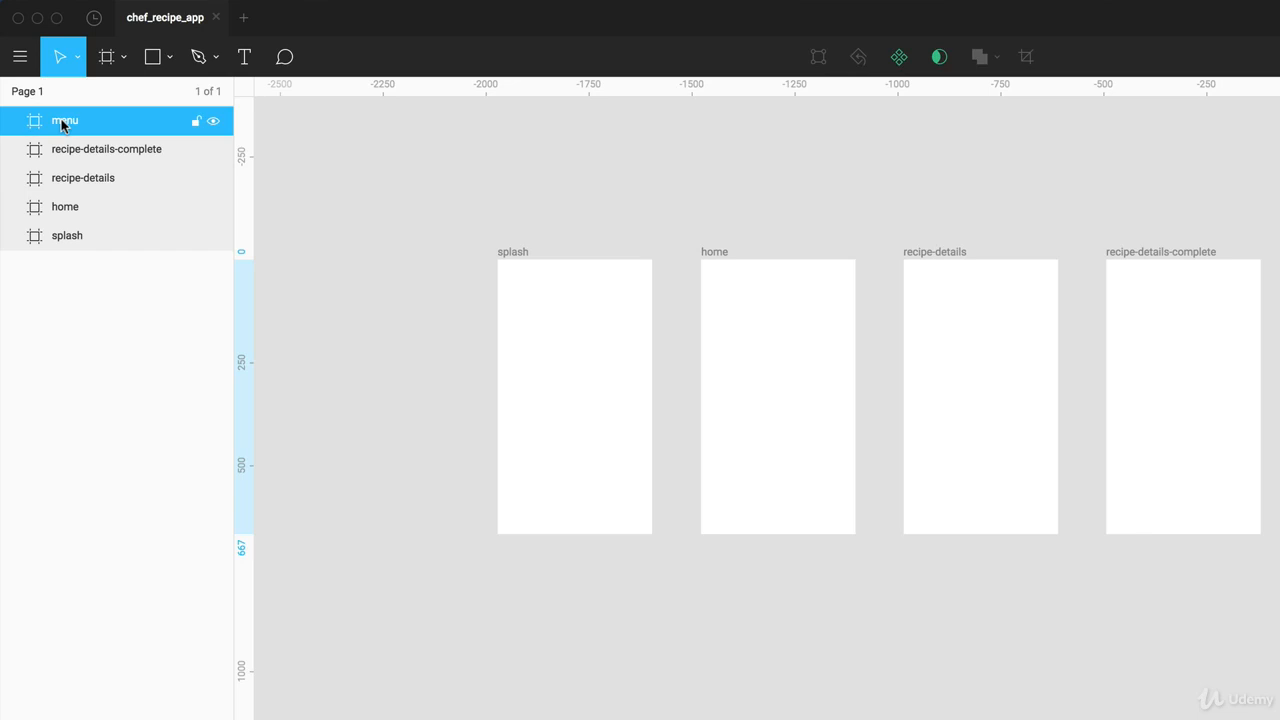
Step: Move the splash frame further left and place the menu frame between splash and home
click(915, 237)
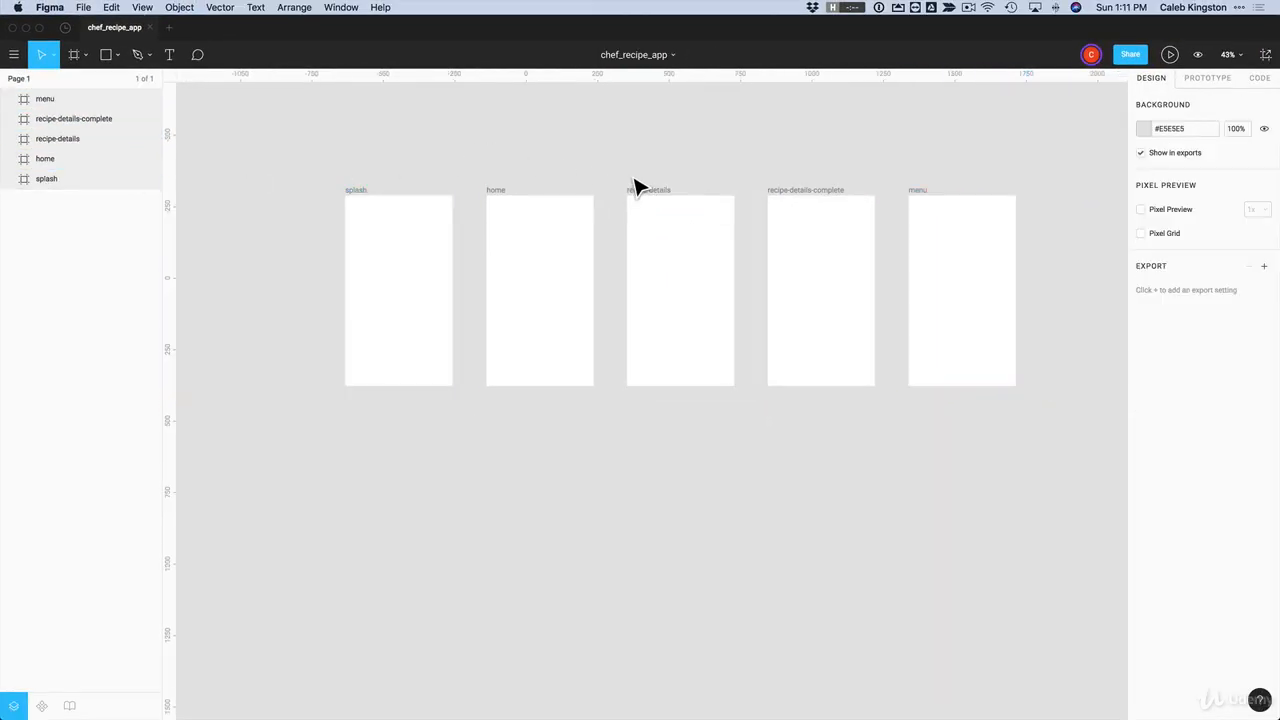
drag(351, 190, 247, 190)
drag(922, 190, 386, 203)
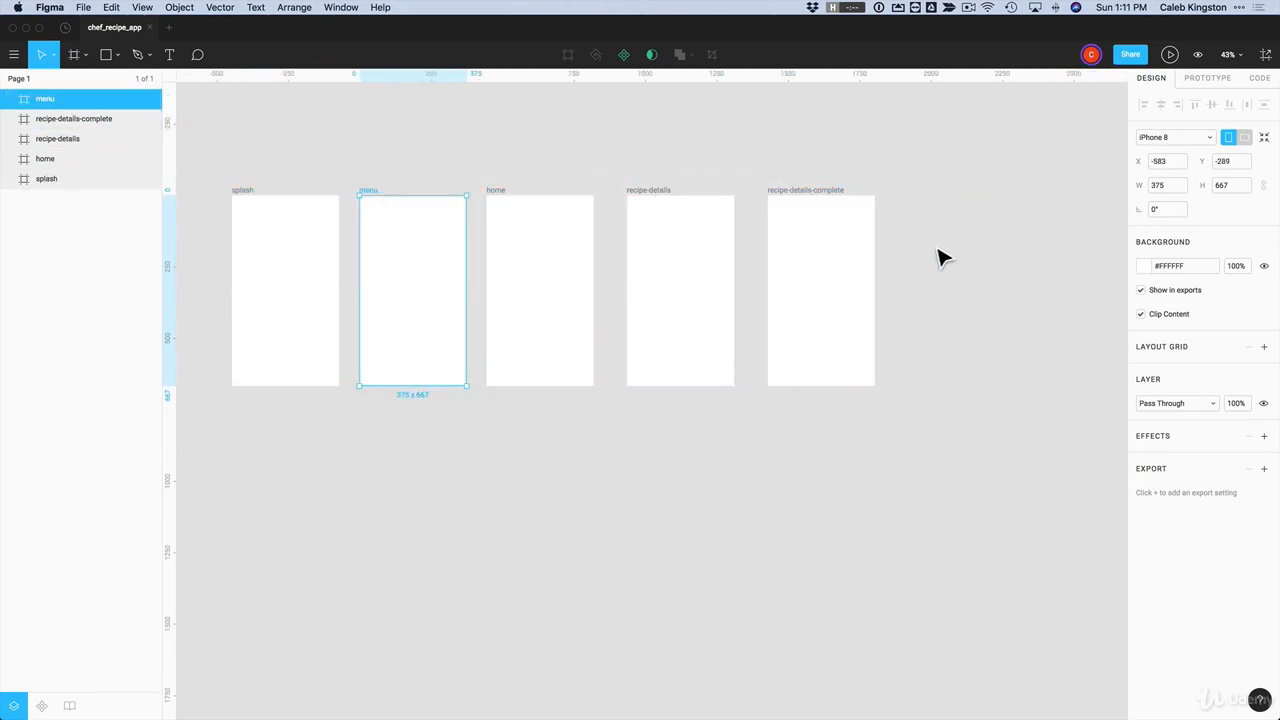
Step: Distribute all five frames evenly in the horizontal direction
drag(935, 243, 288, 380)
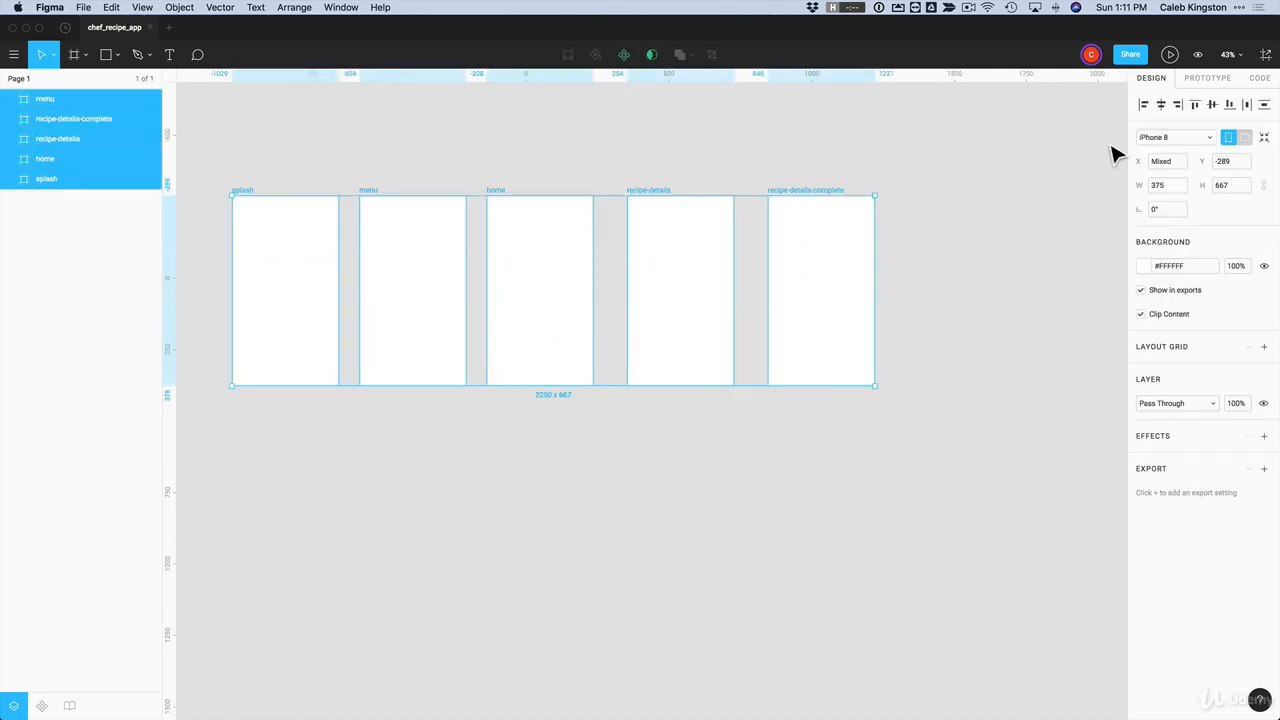
click(1247, 105)
click(819, 136)
scroll(822, 147, left, 2)
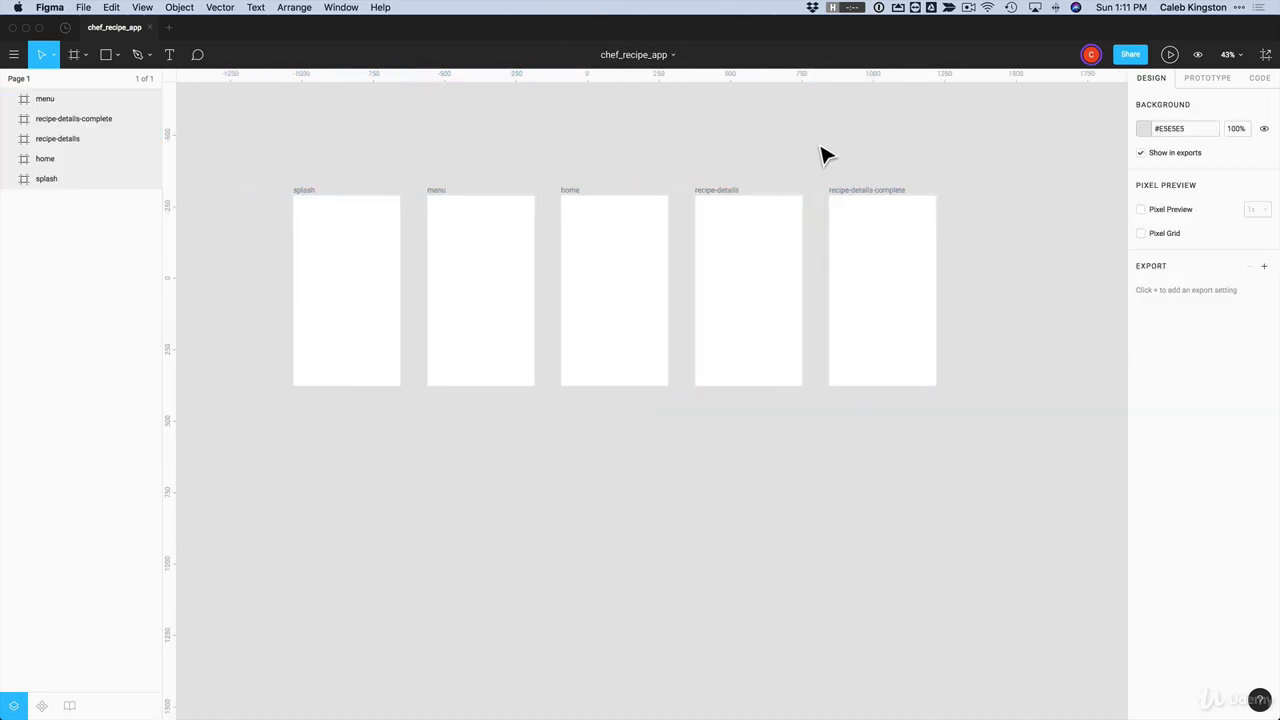
scroll(818, 147, up, 1)
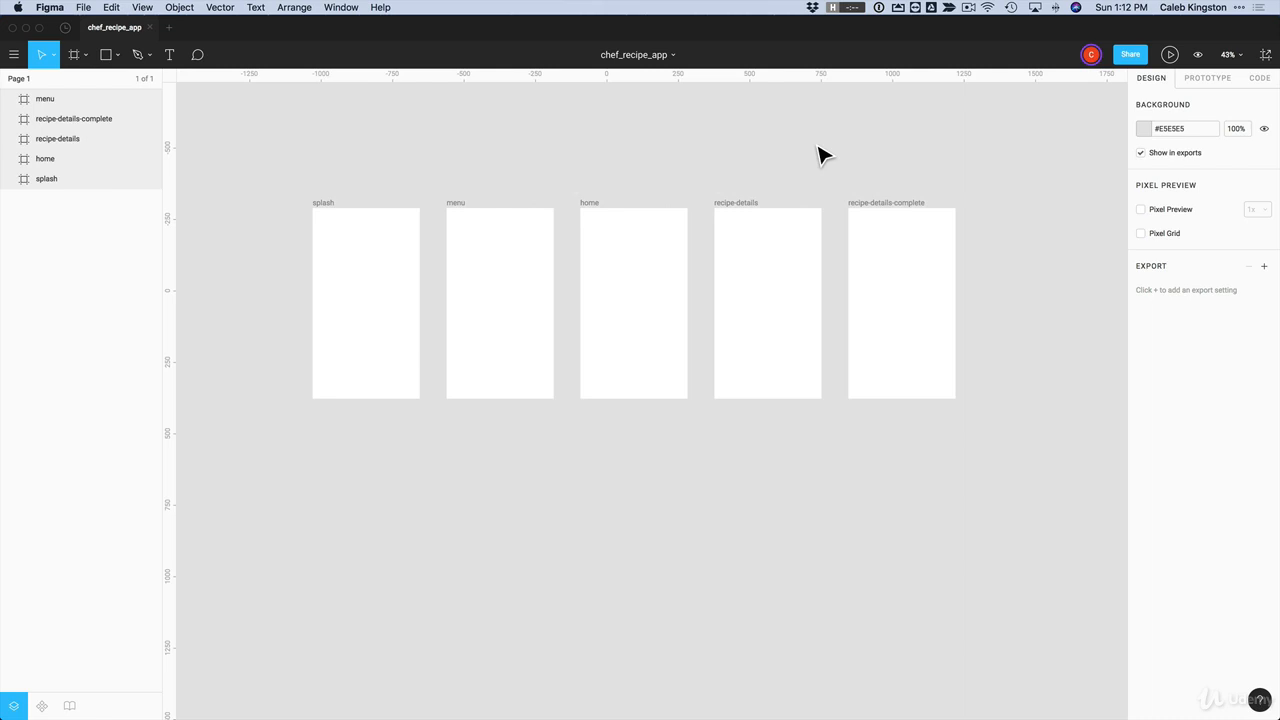
Step: Add a layout grid to all five frames at once, from splash to recipe-details-complete
key(shift+1)
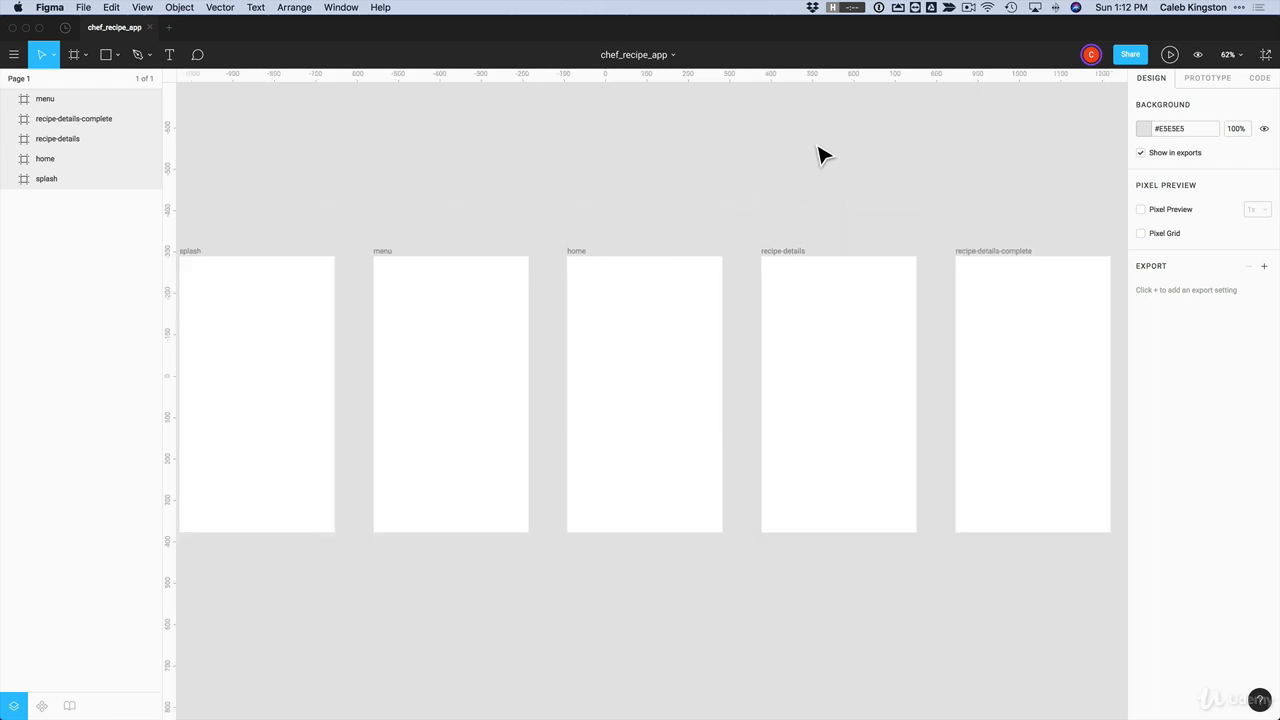
key(shift+0)
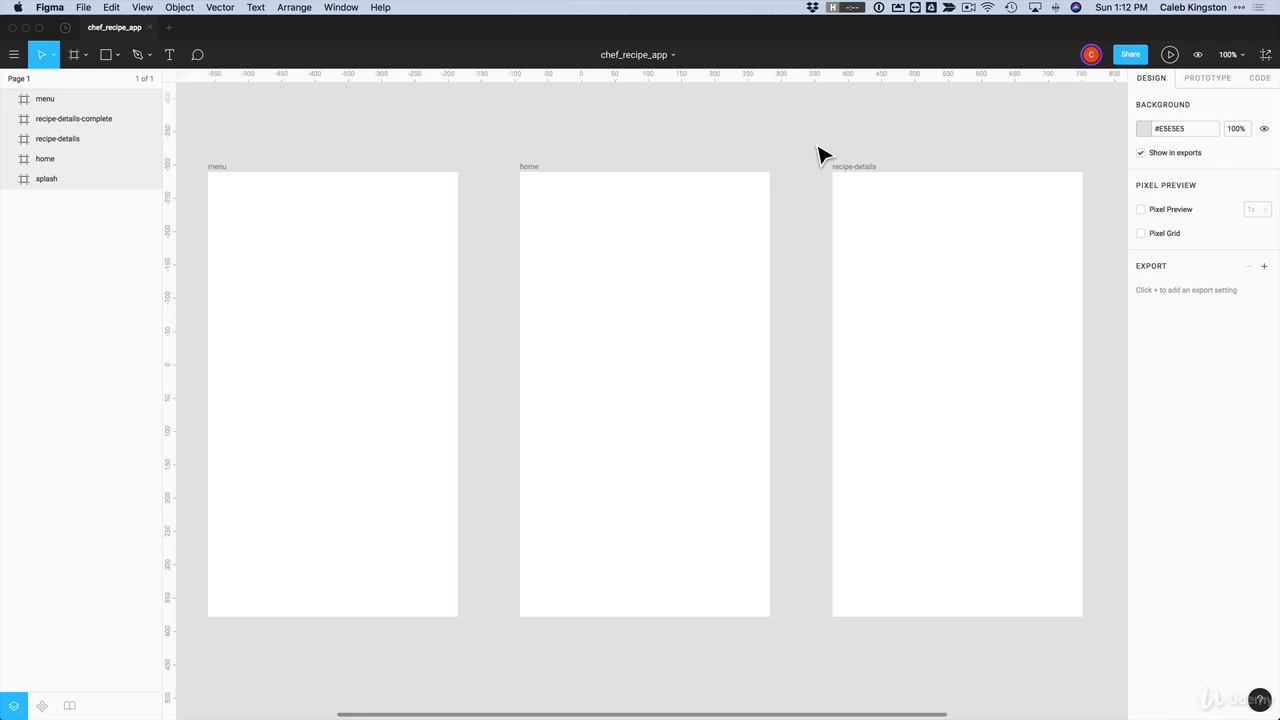
key(shift+1)
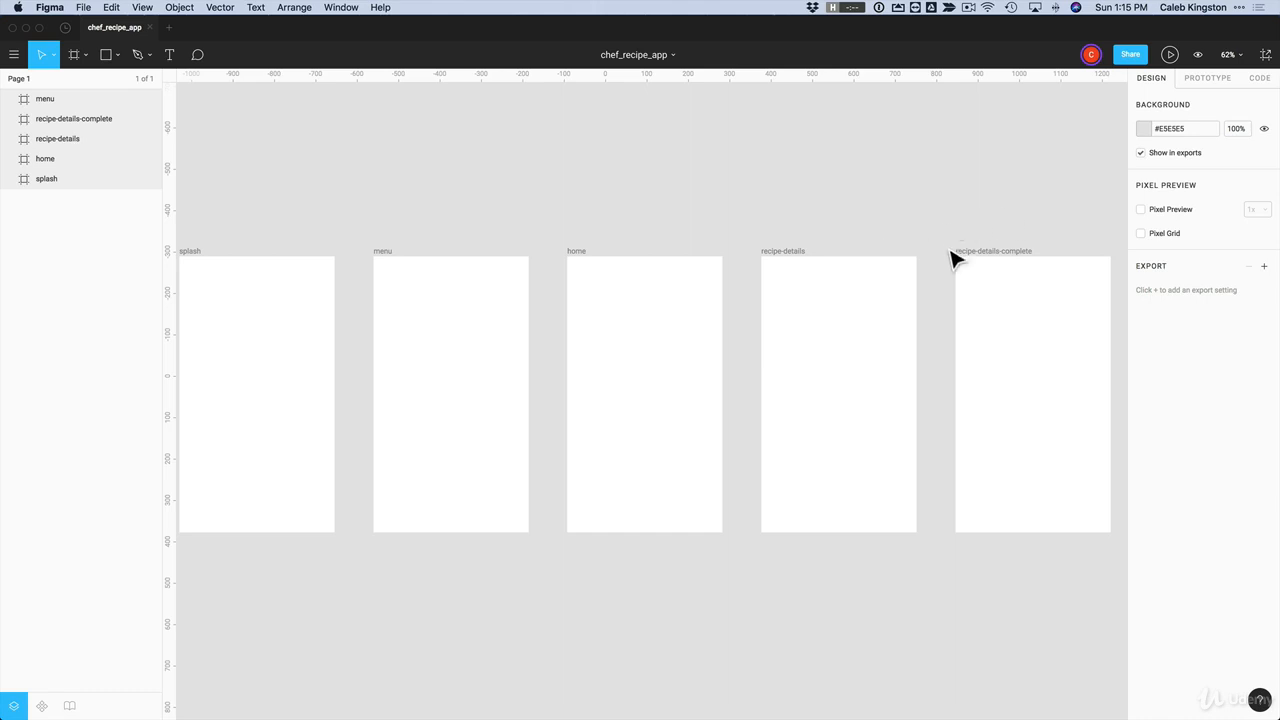
click(195, 255)
shift+click(390, 258)
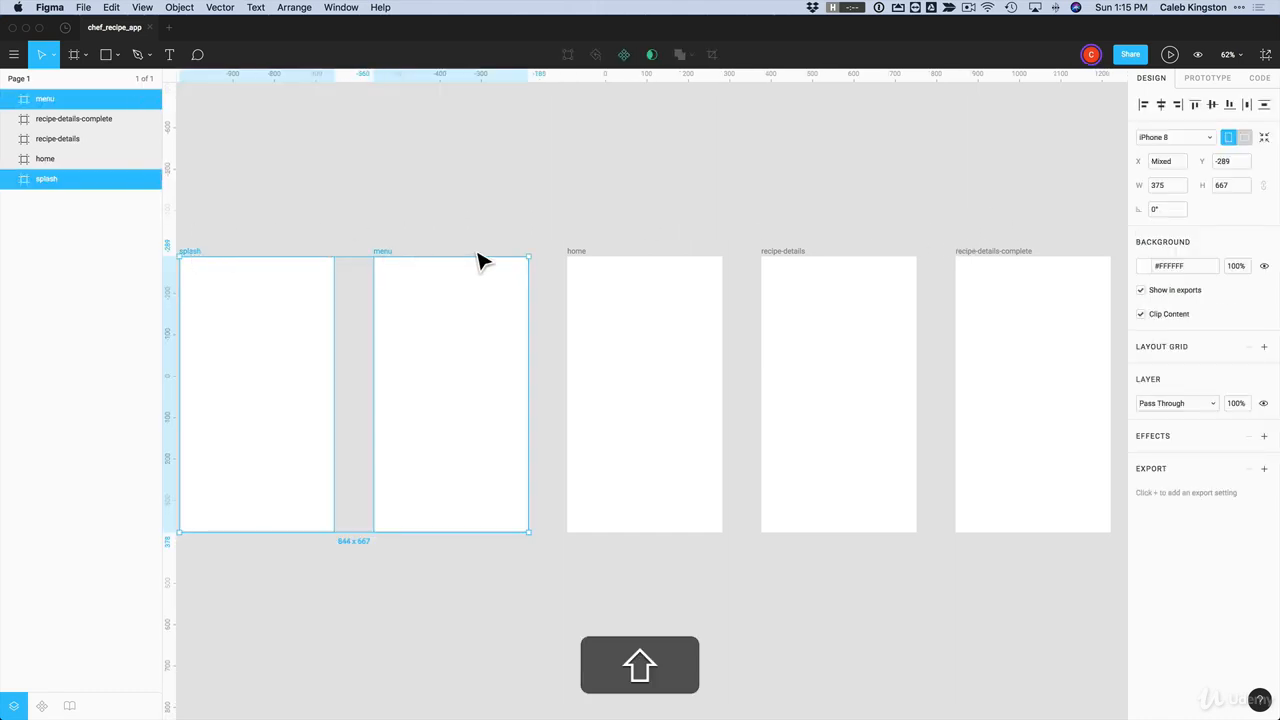
shift+click(588, 266)
shift+click(772, 262)
shift+click(990, 265)
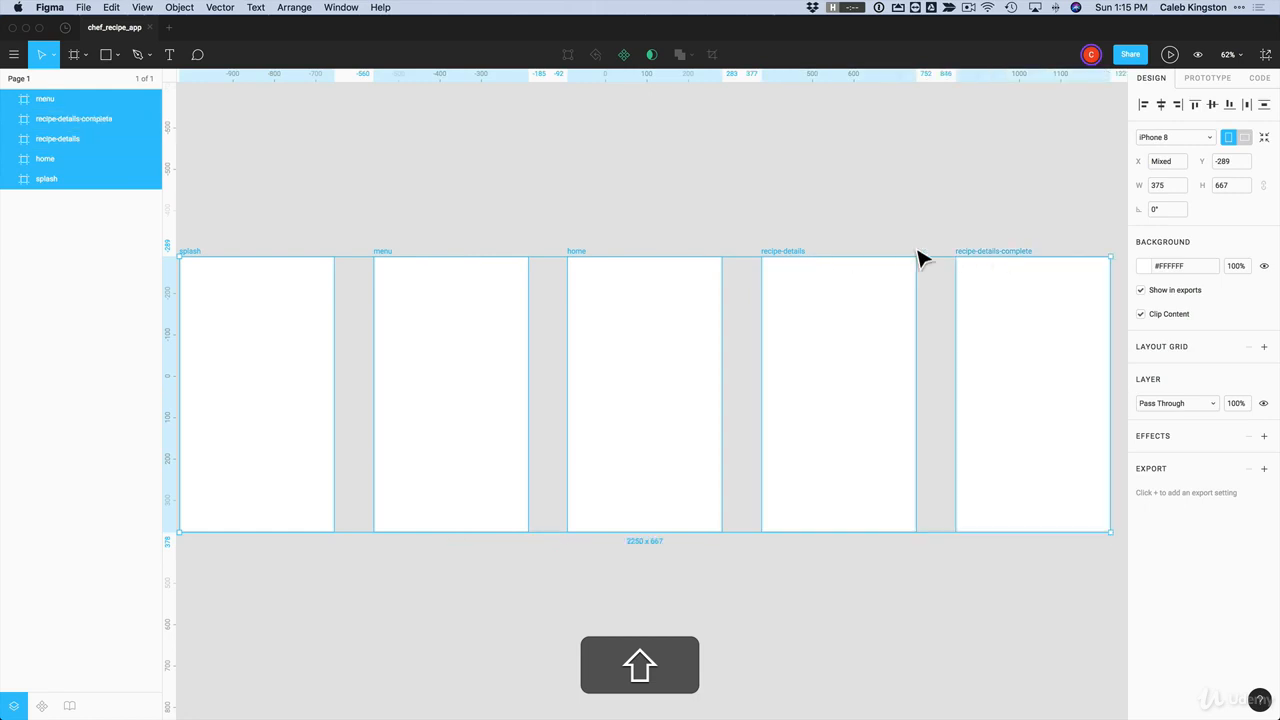
click(45, 99)
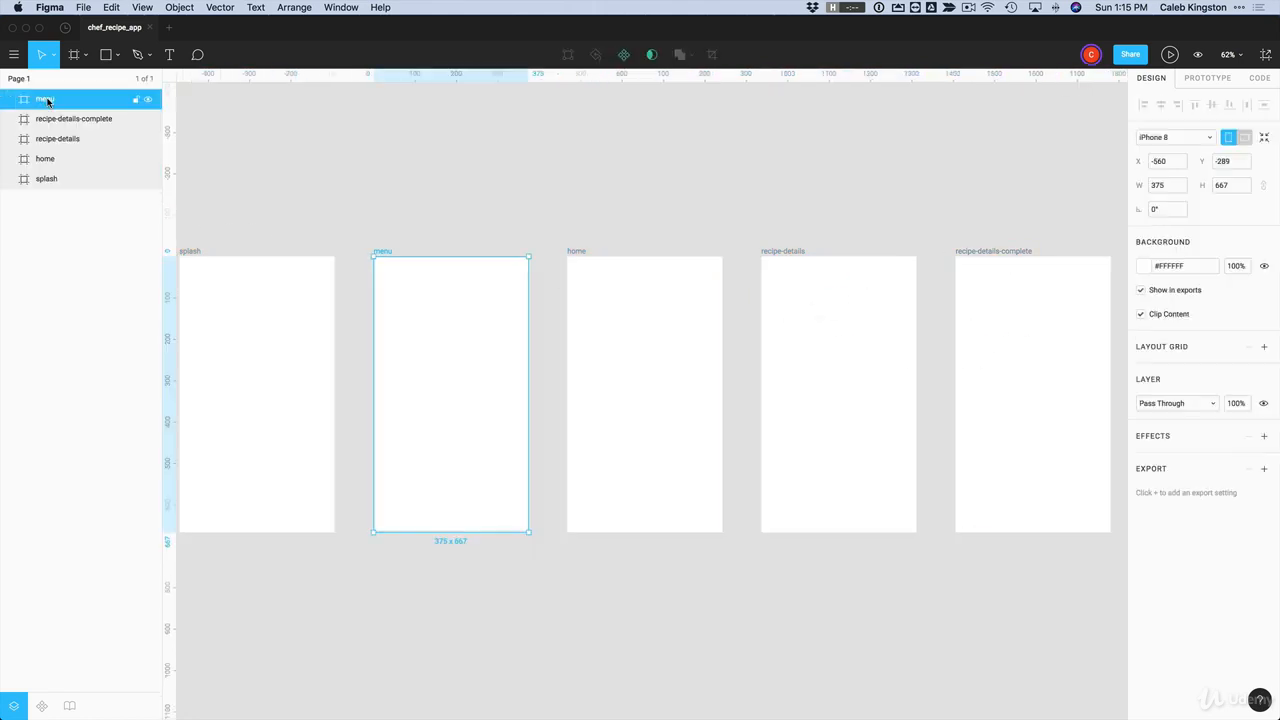
shift+click(48, 180)
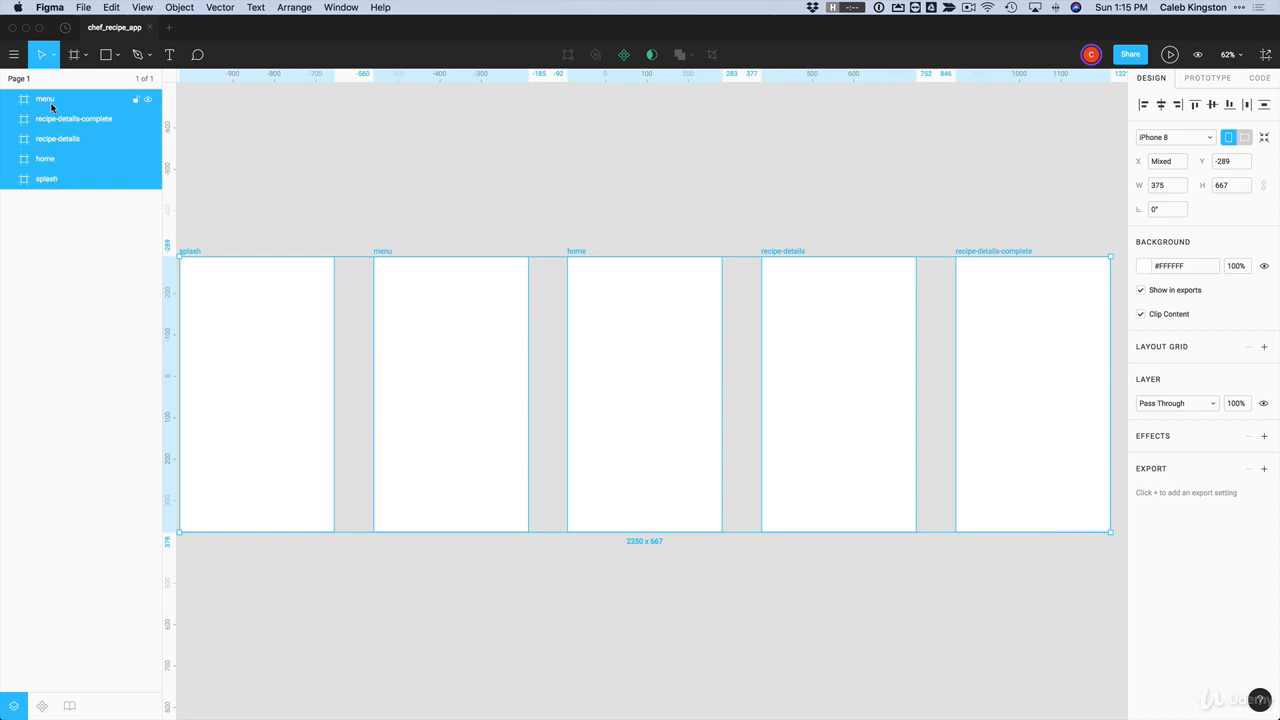
click(1263, 347)
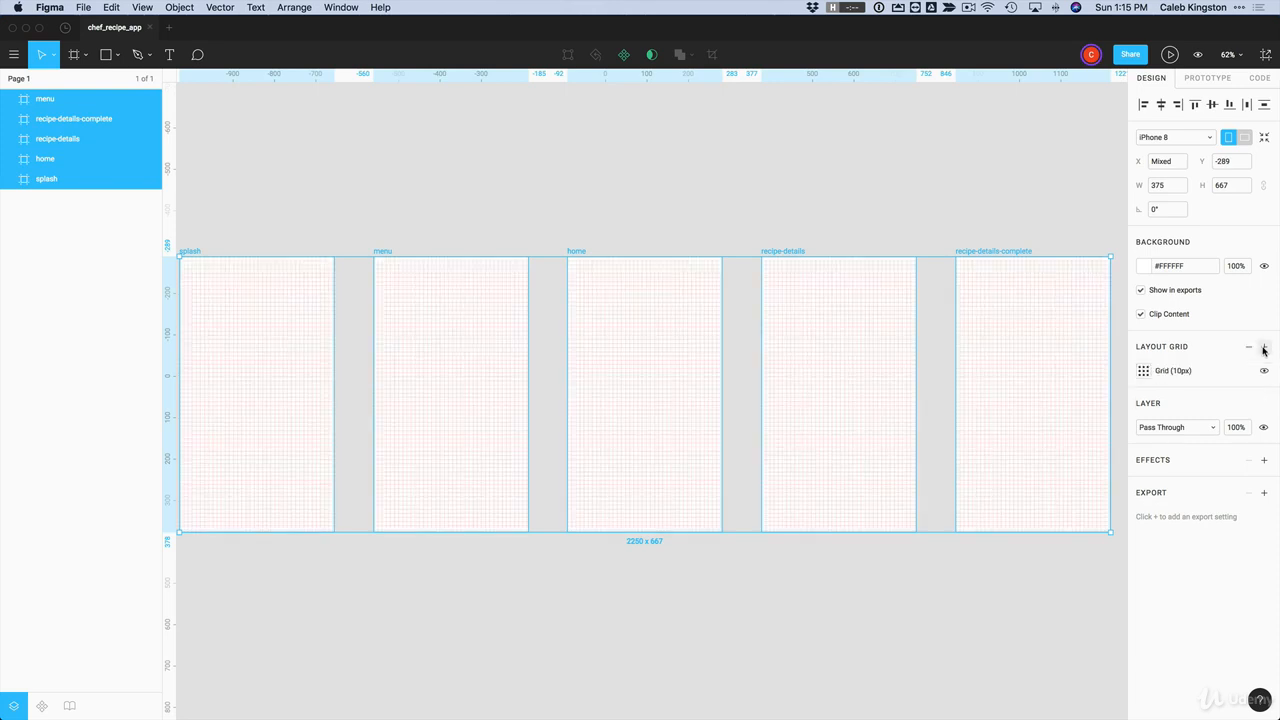
Step: Change the frames' layout grid to a column layout with a count of 6
click(1144, 371)
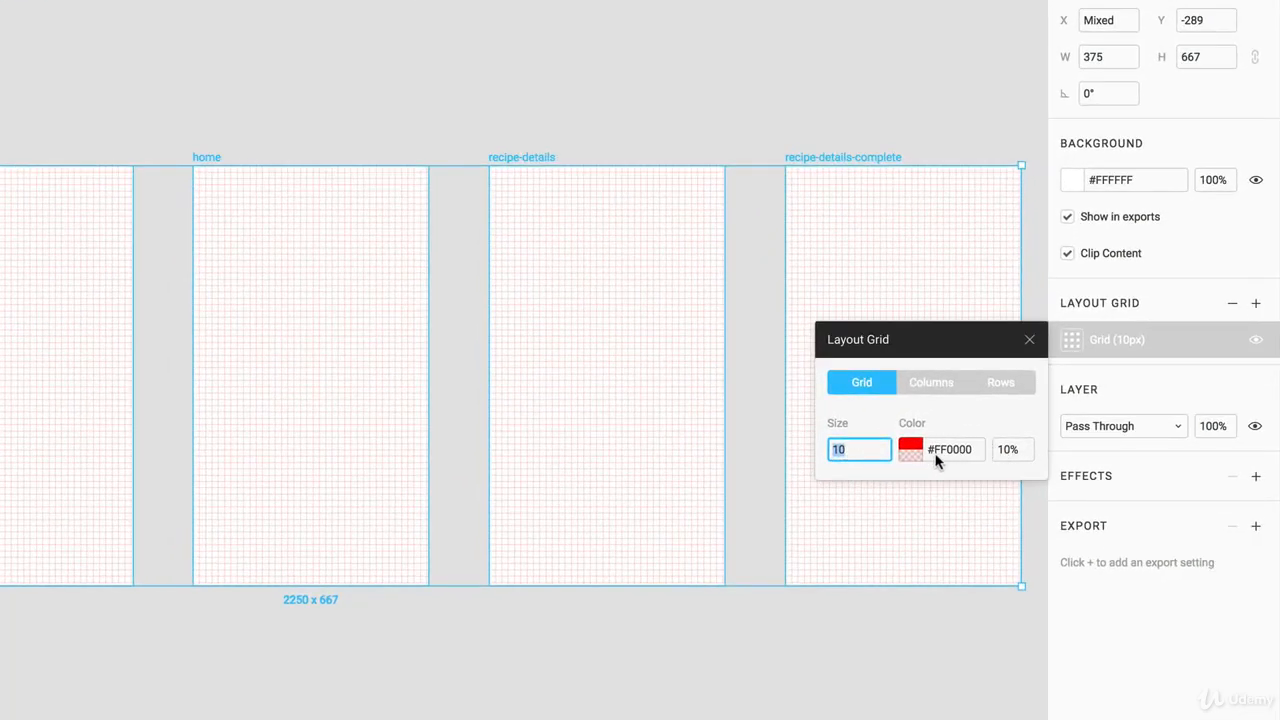
click(933, 384)
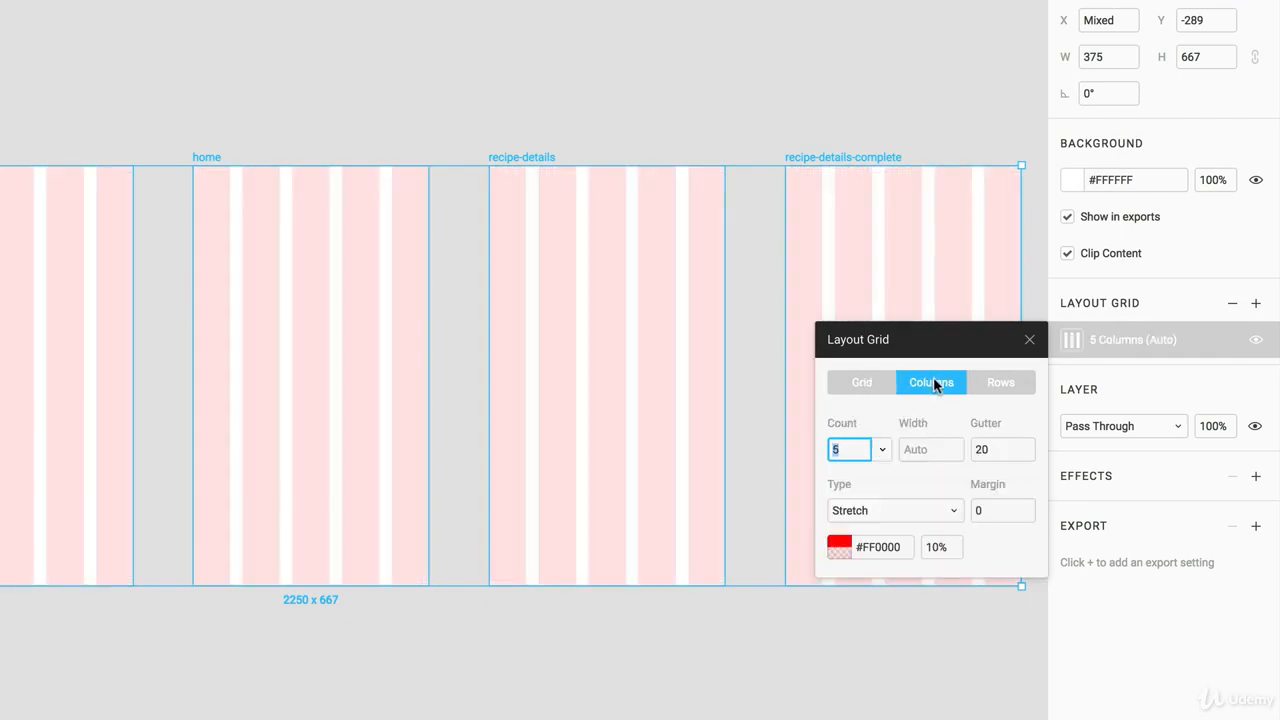
click(883, 450)
click(841, 475)
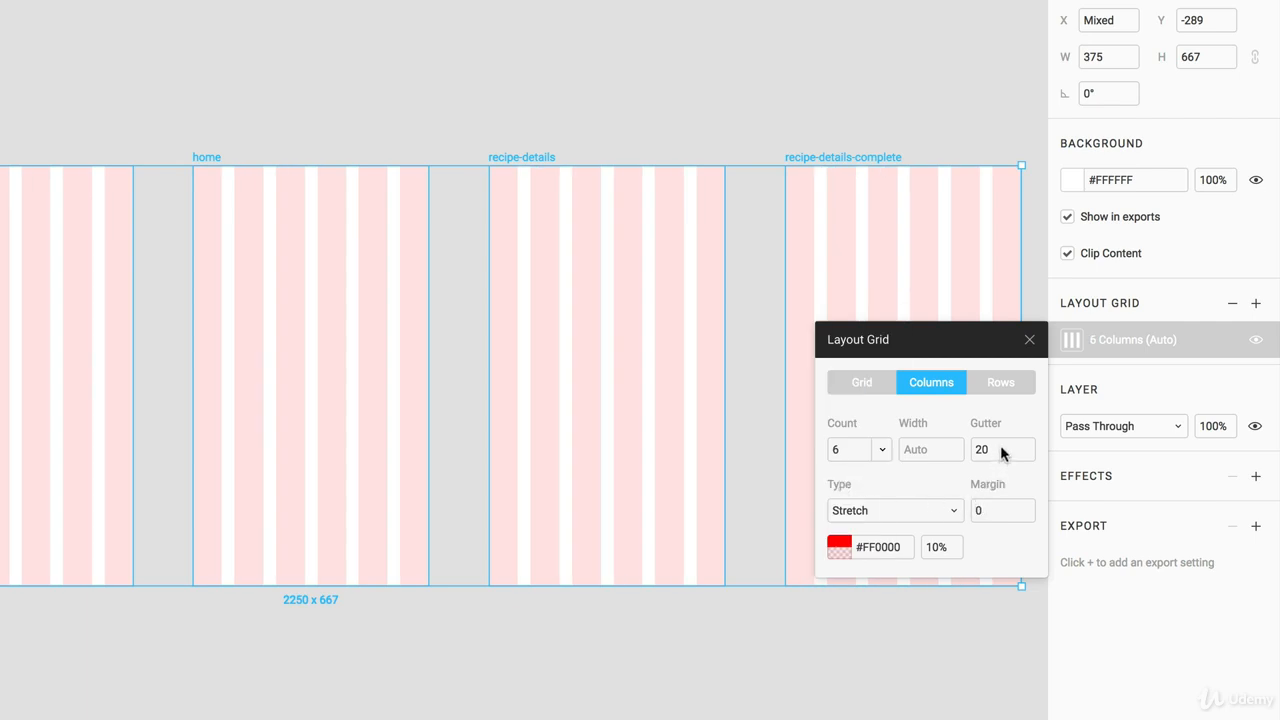
Step: Set the column grid's gutter to 10 and its margin to 10
text(10)
click(991, 508)
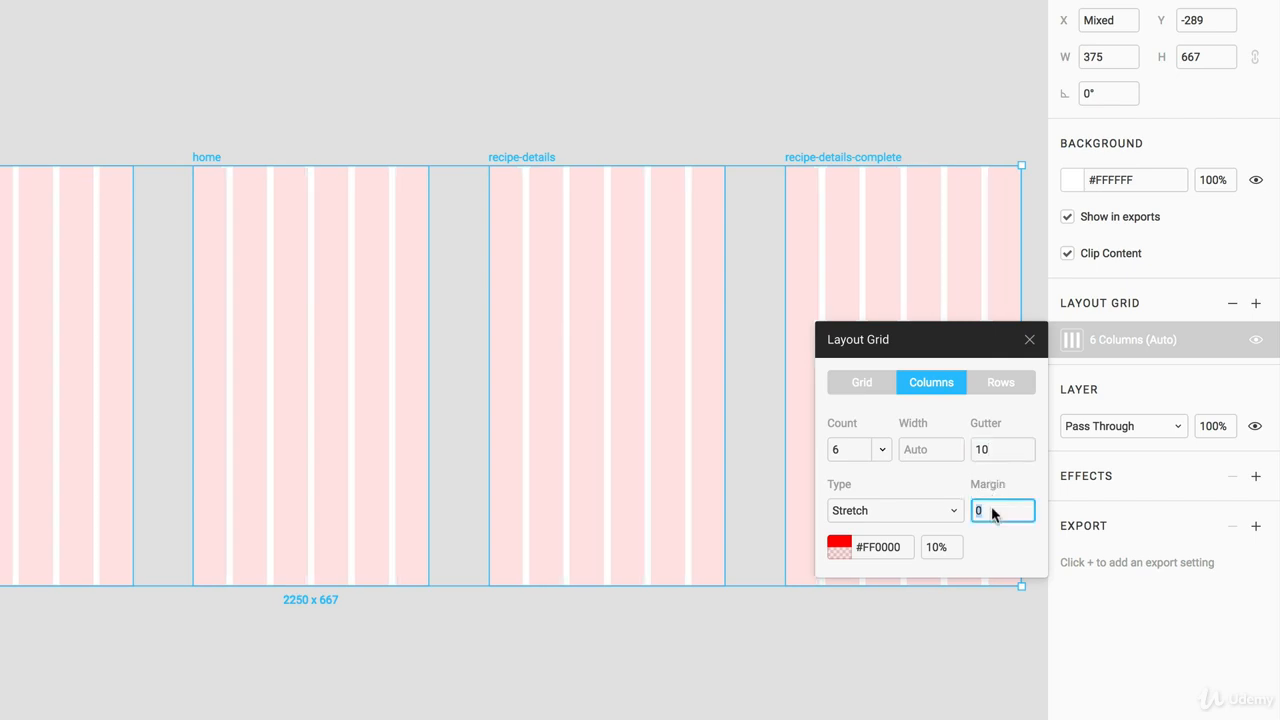
key(Return)
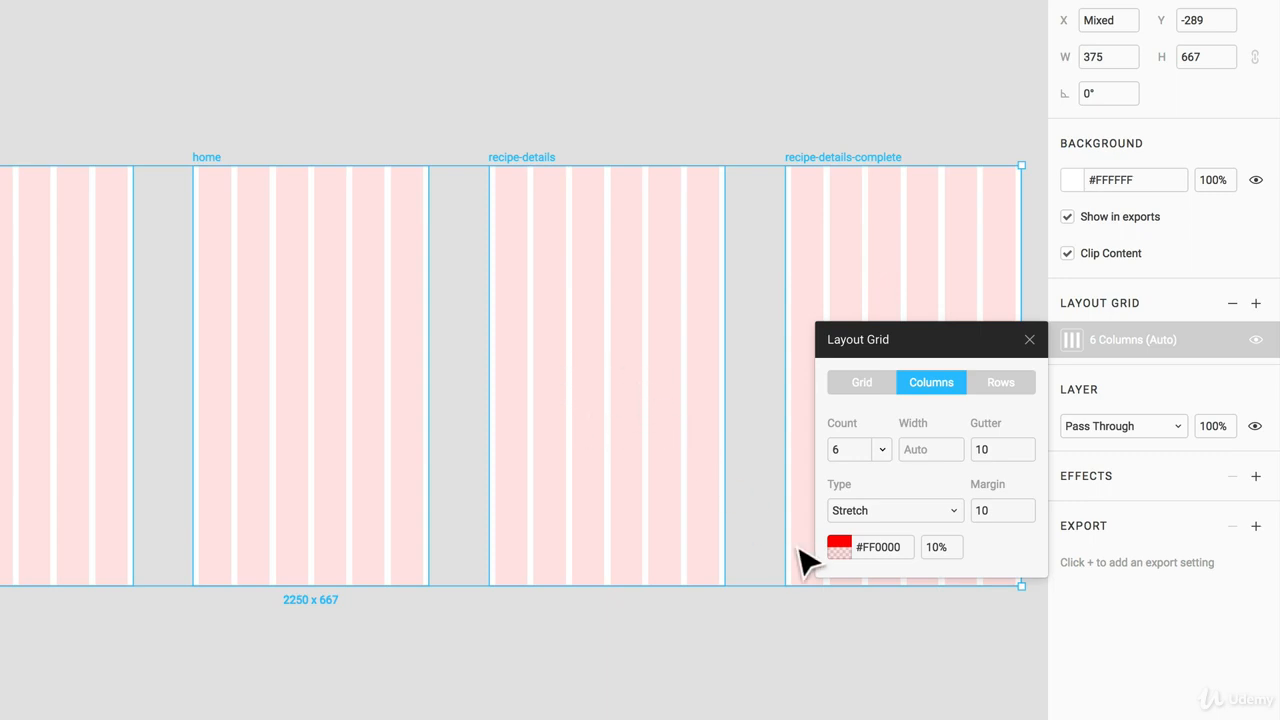
Step: Lower the column grid's color opacity to 5% and set its margin to 20
click(946, 549)
key(Return)
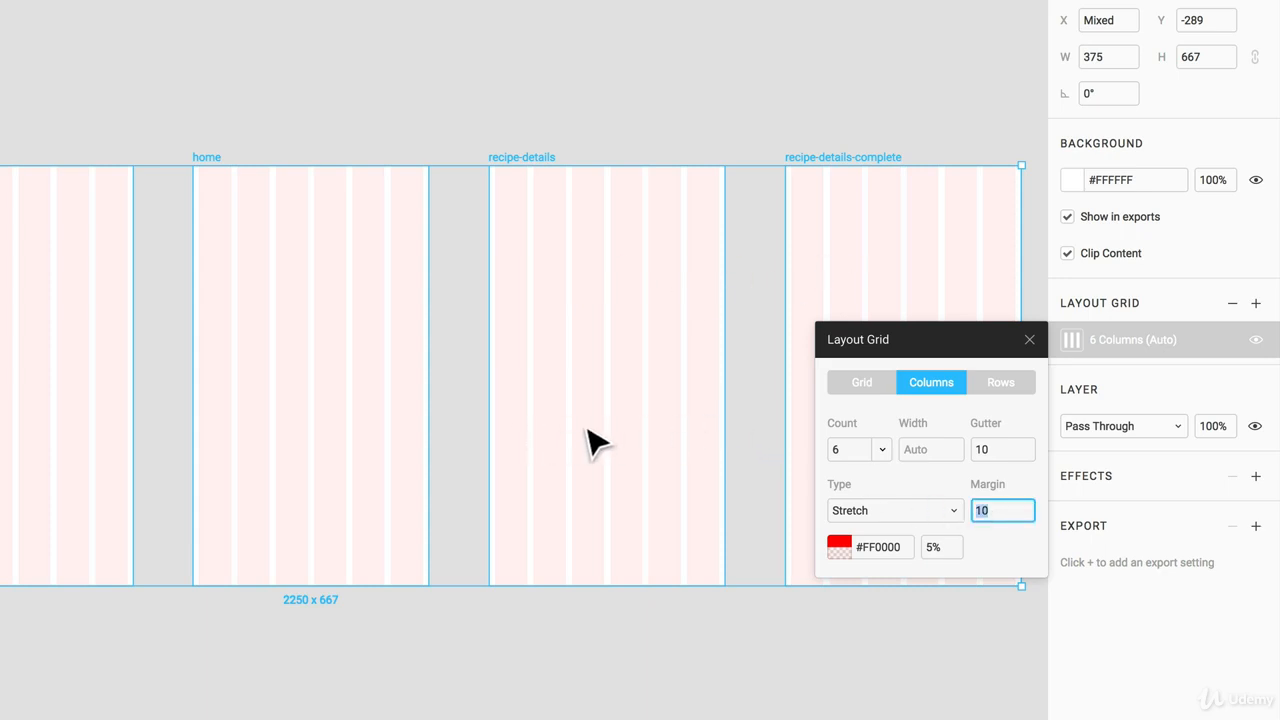
key(Return)
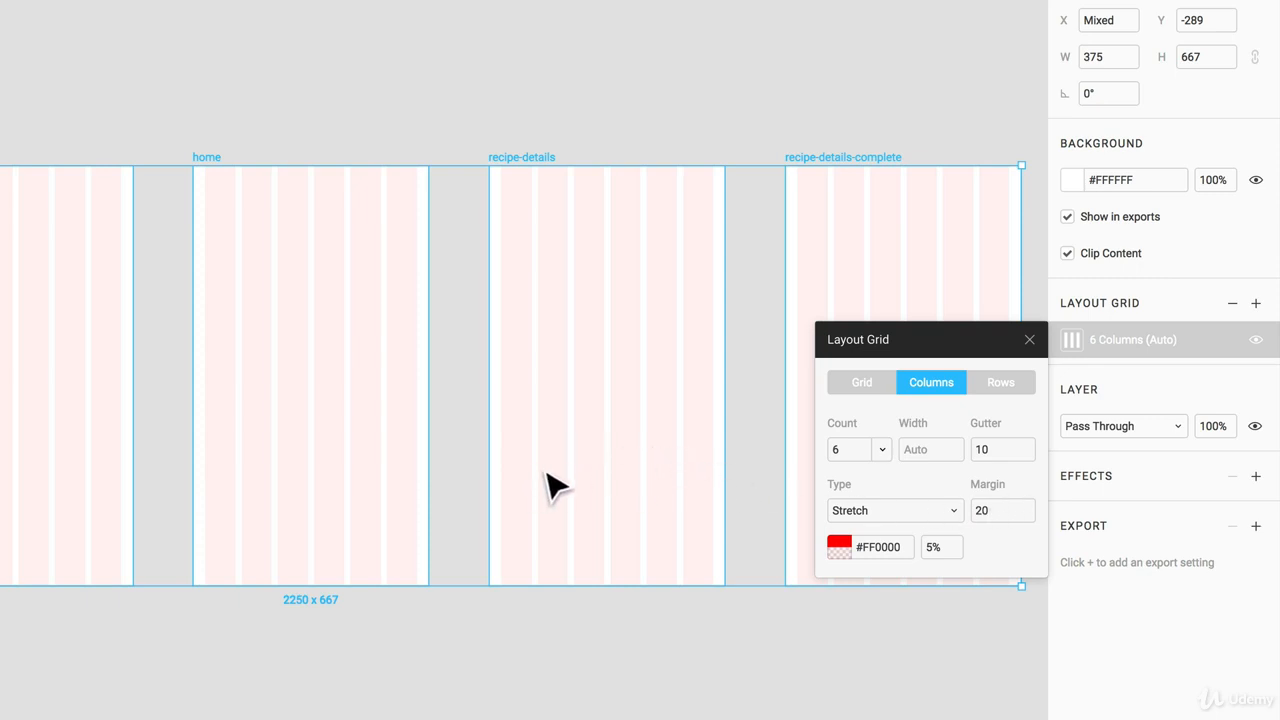
Step: Check the home frame's own layout grid settings and reselect all five frames together
click(459, 390)
click(214, 165)
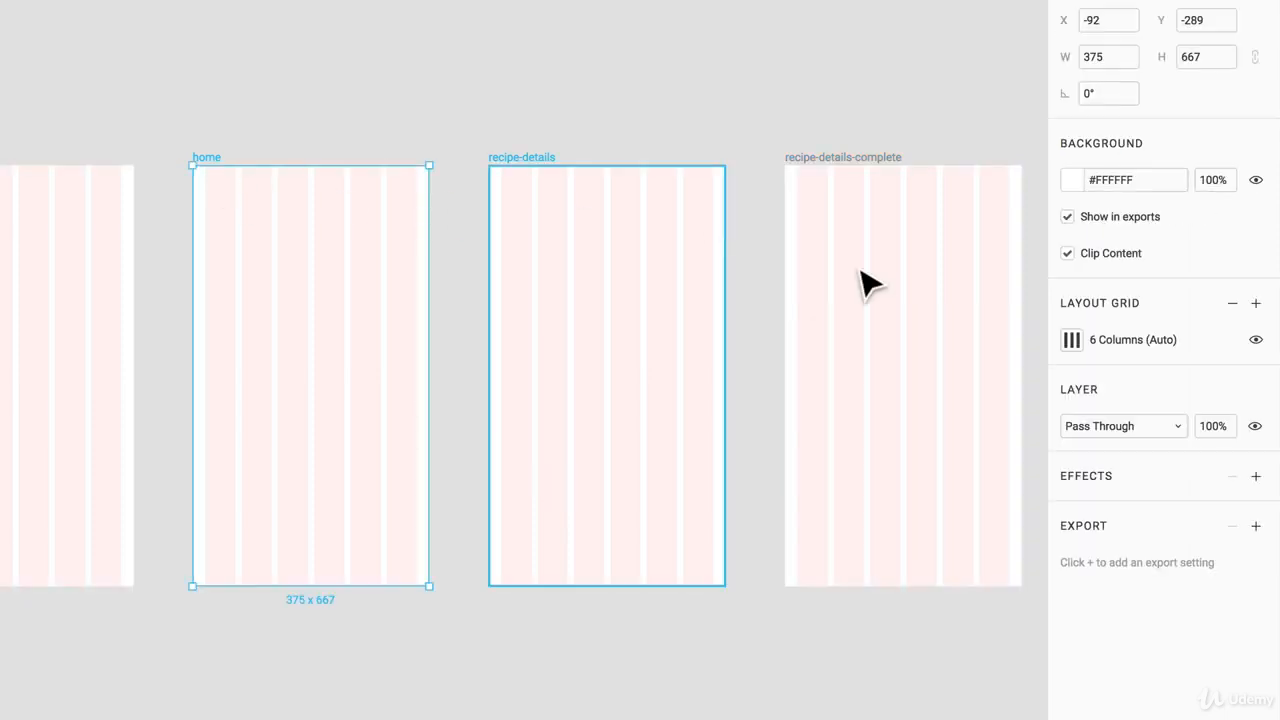
click(1071, 341)
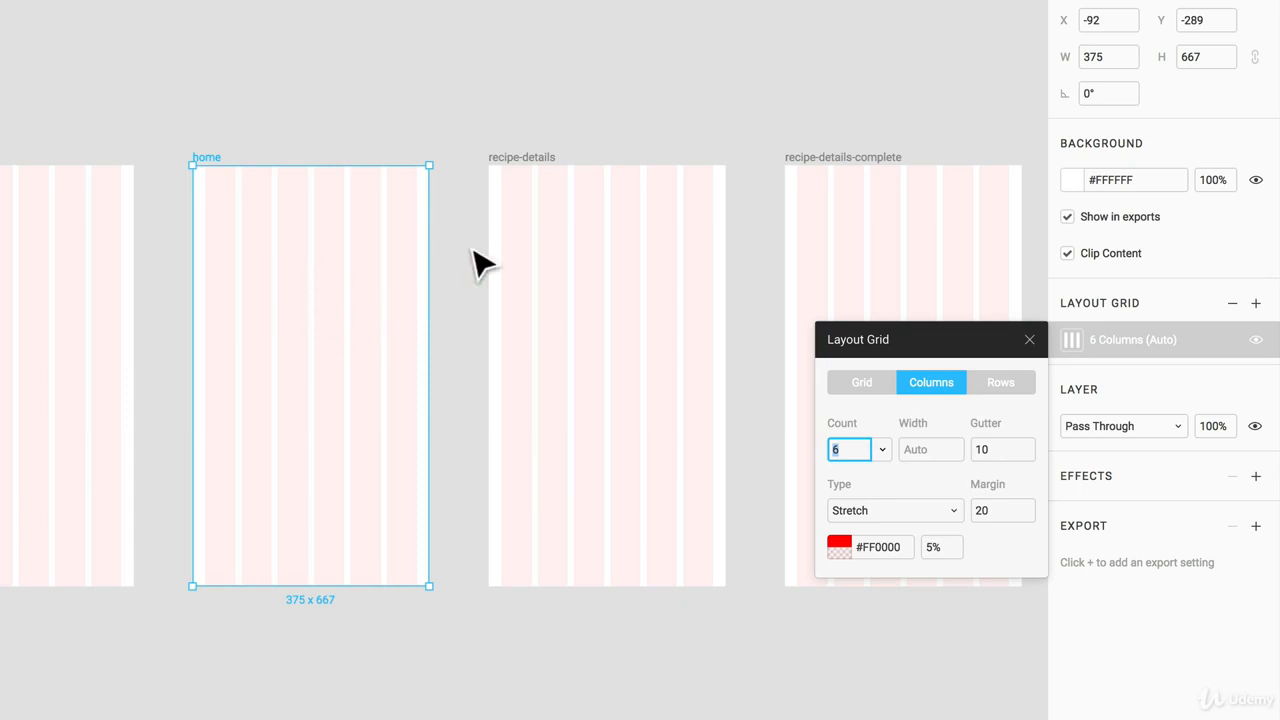
click(585, 278)
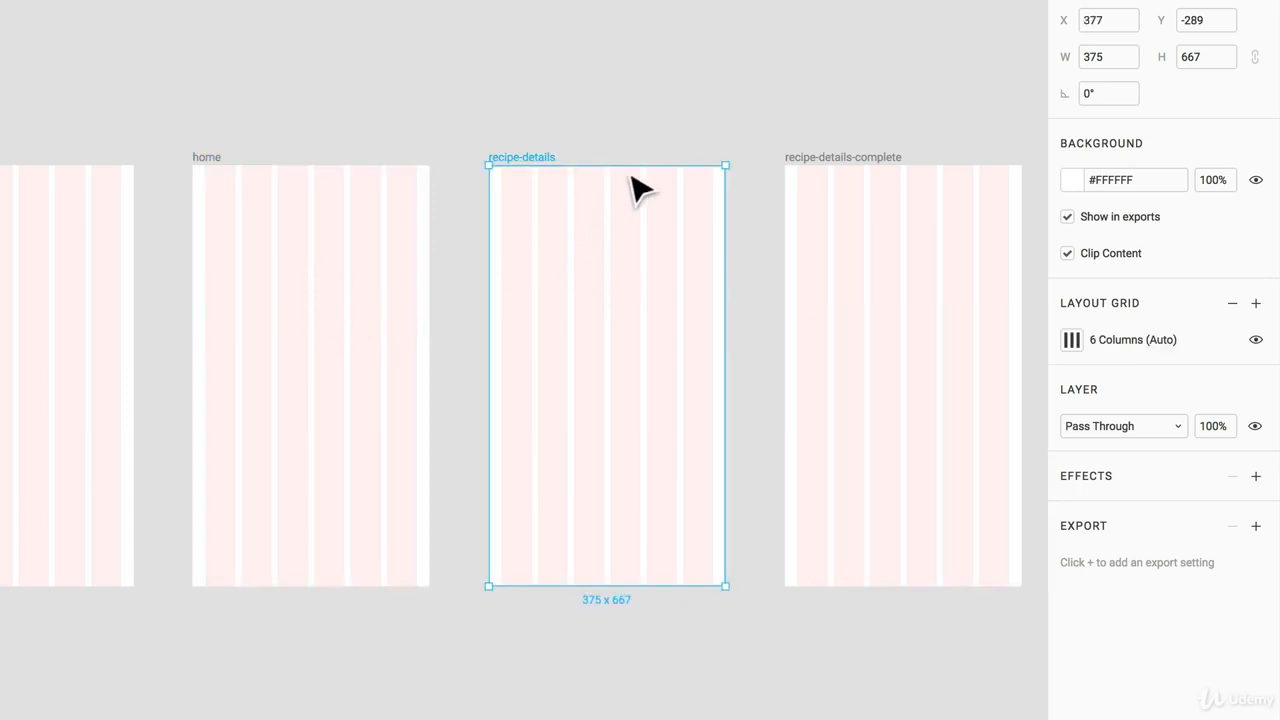
drag(900, 108, 2, 344)
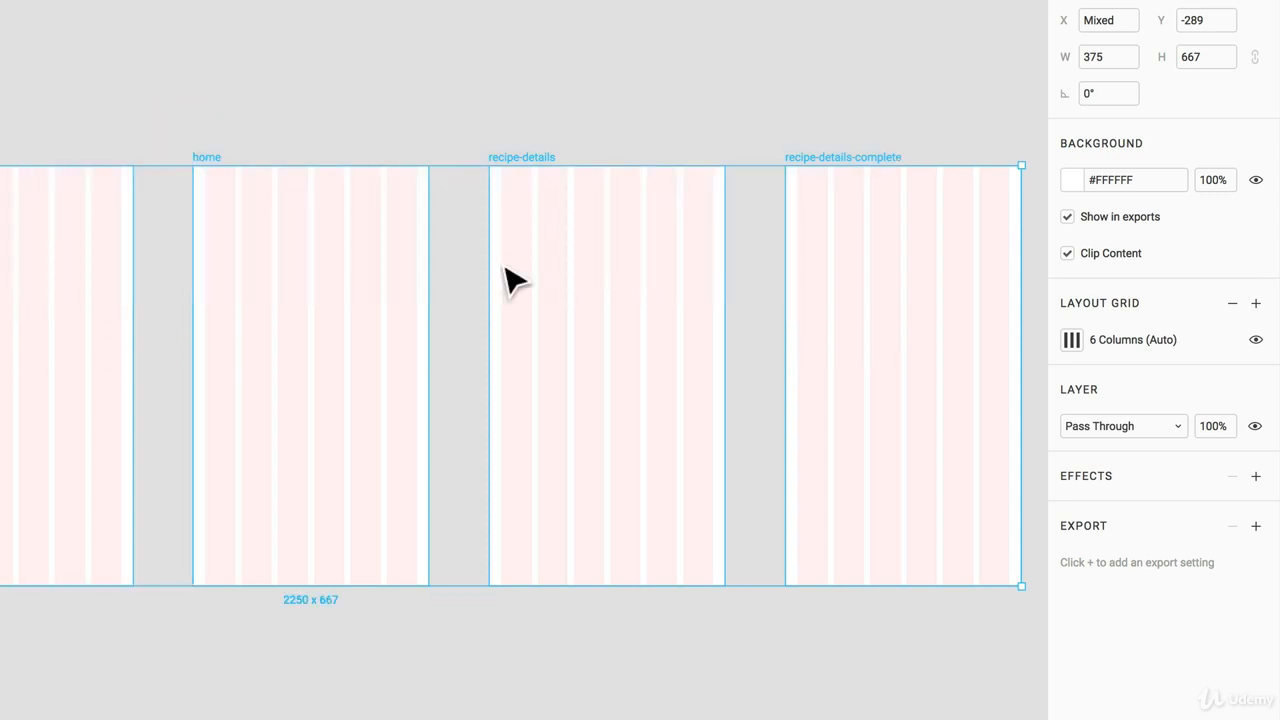
click(210, 158)
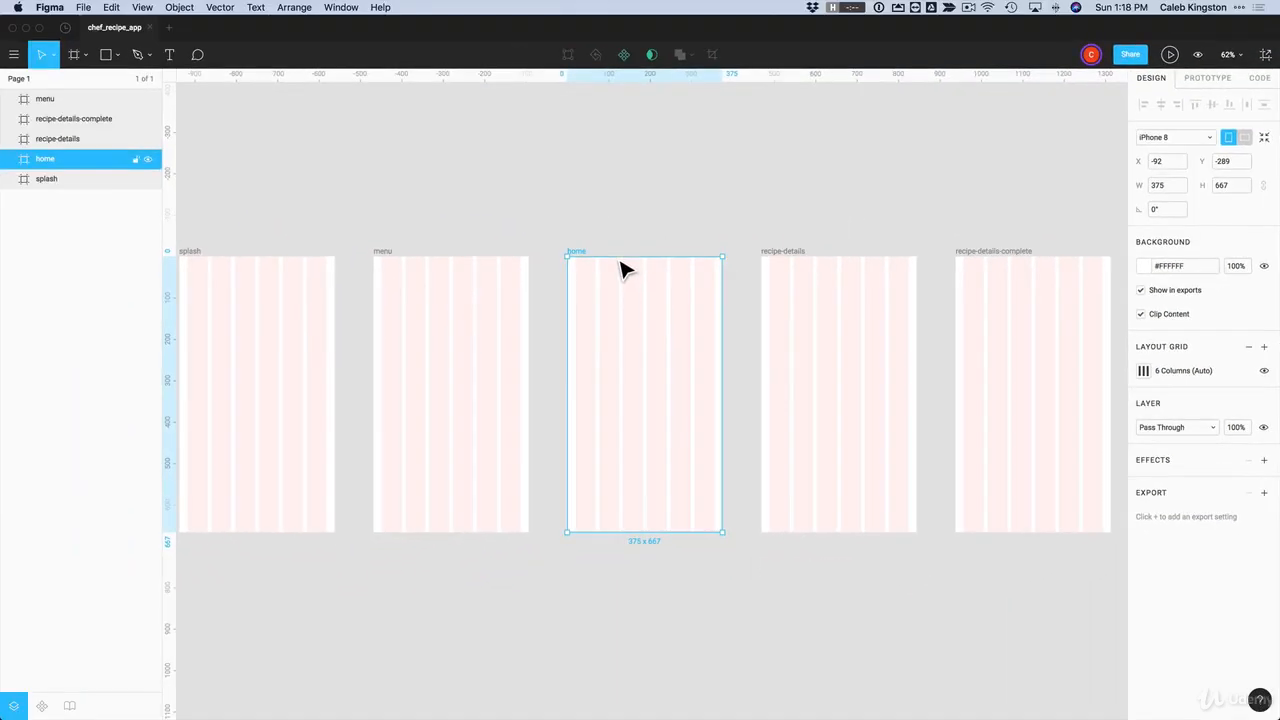
click(243, 146)
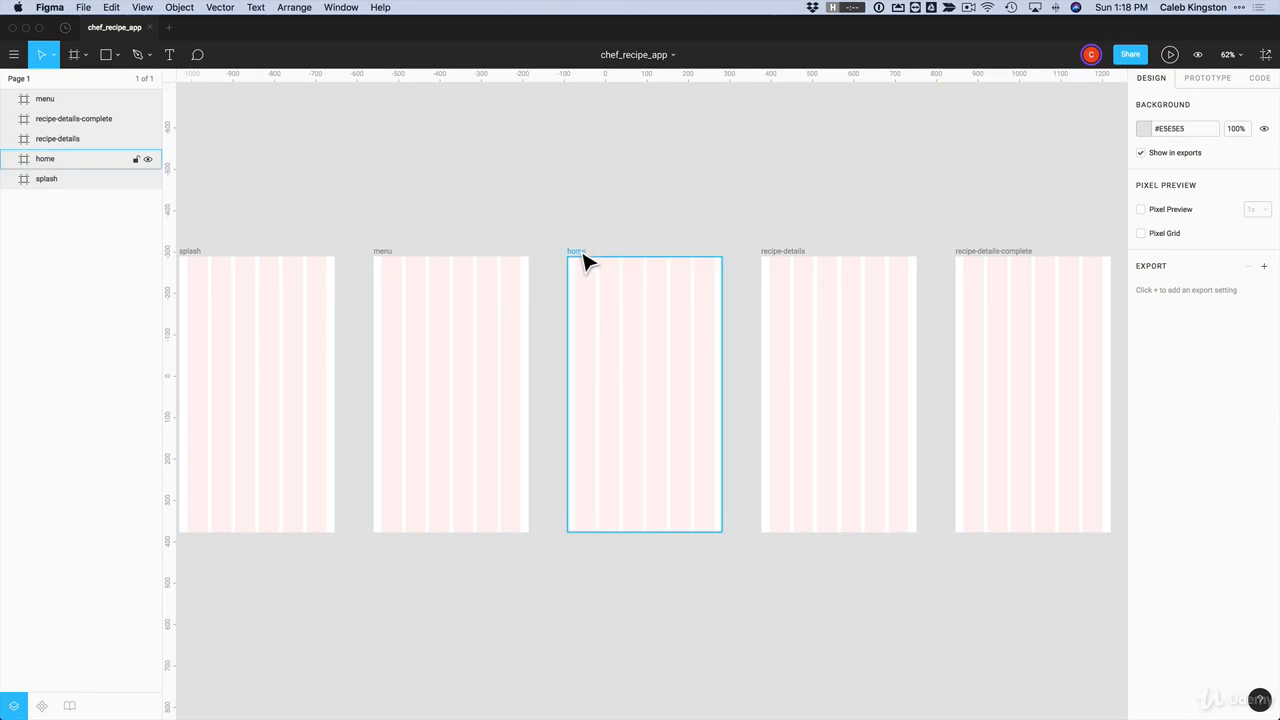
click(584, 256)
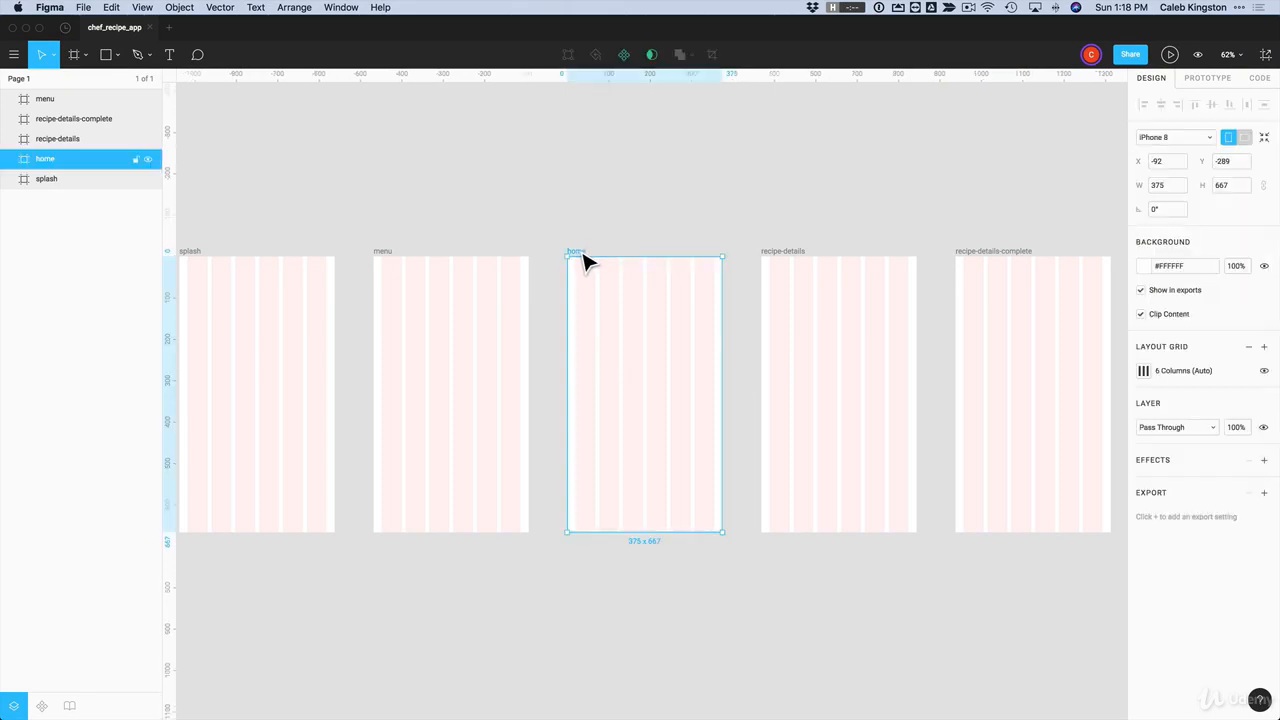
mouse_move(645, 541)
mouse_down()
mouse_move(645, 694)
mouse_move(641, 527)
mouse_move(641, 698)
mouse_move(627, 541)
mouse_up()
click(562, 340)
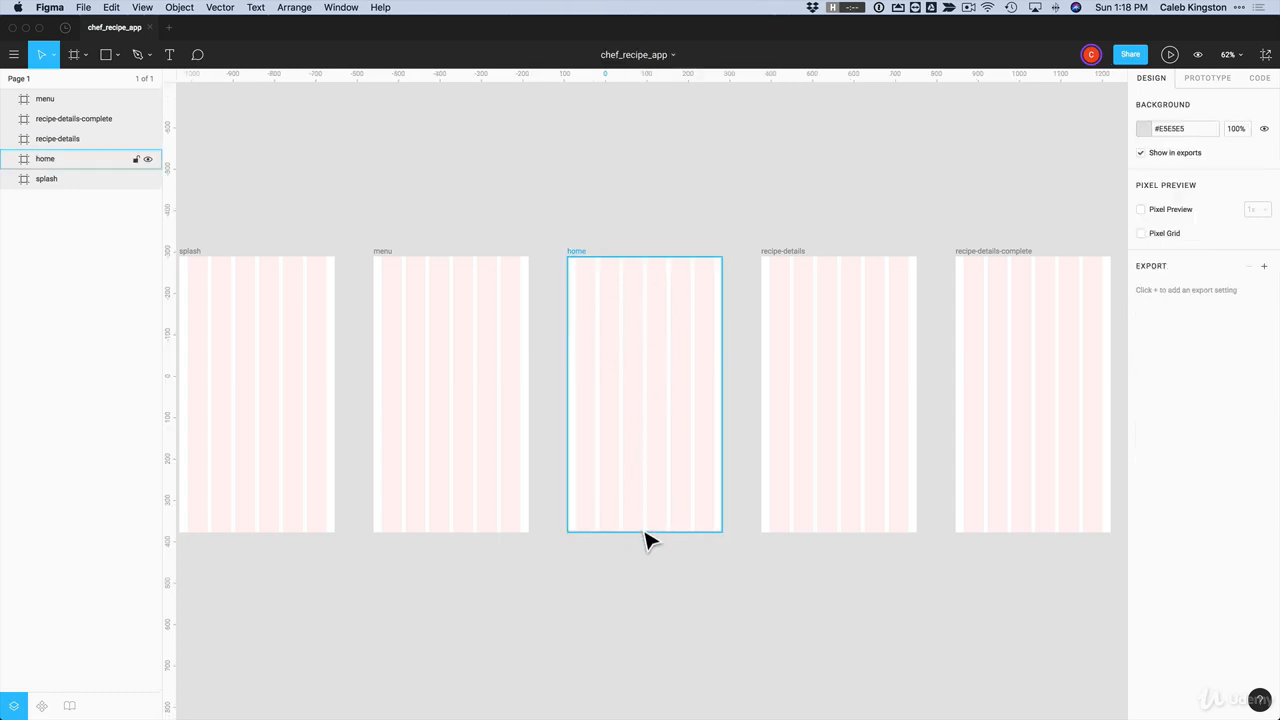
click(806, 522)
mouse_move(831, 532)
mouse_down()
mouse_move(831, 620)
mouse_move(829, 534)
mouse_up()
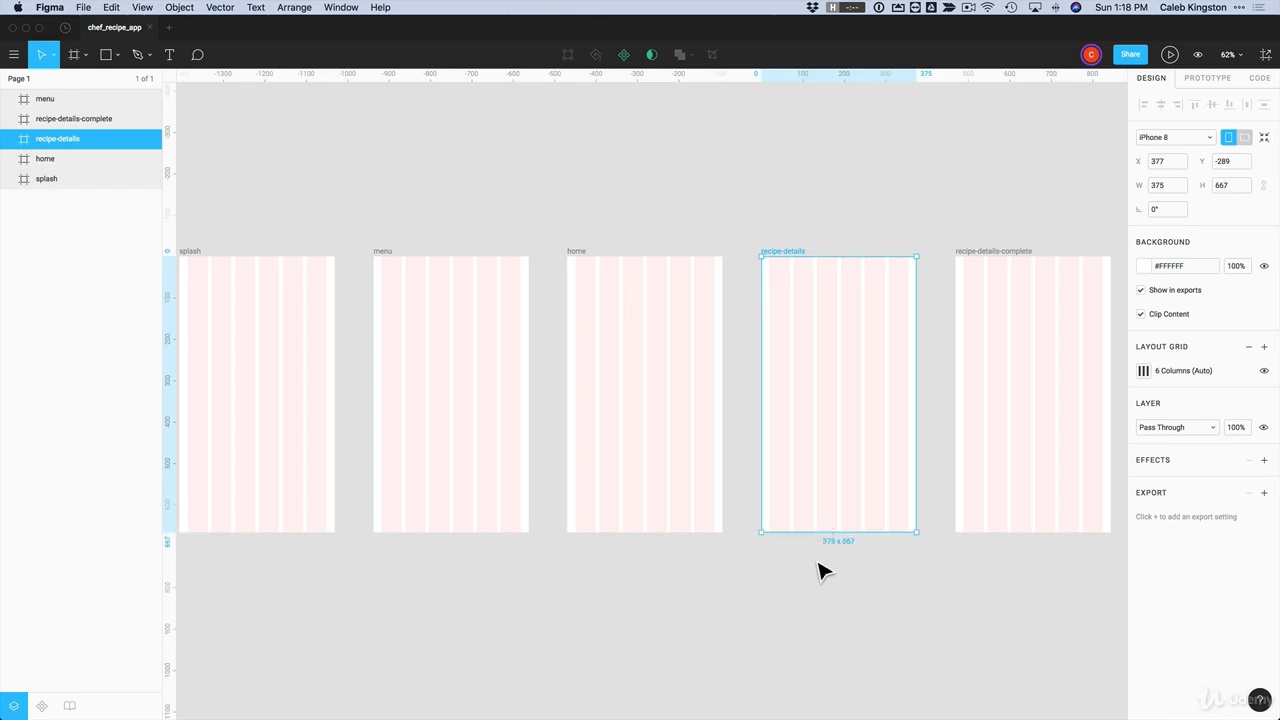
click(819, 571)
click(800, 305)
click(789, 225)
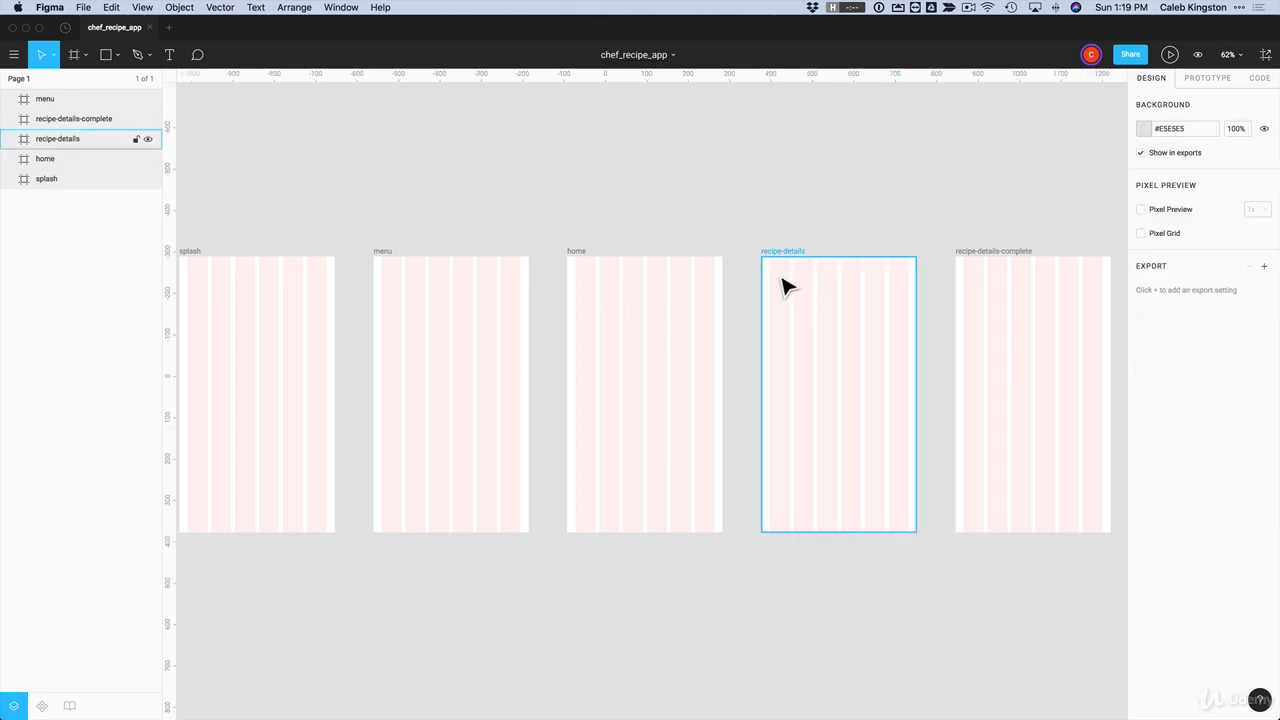
click(781, 283)
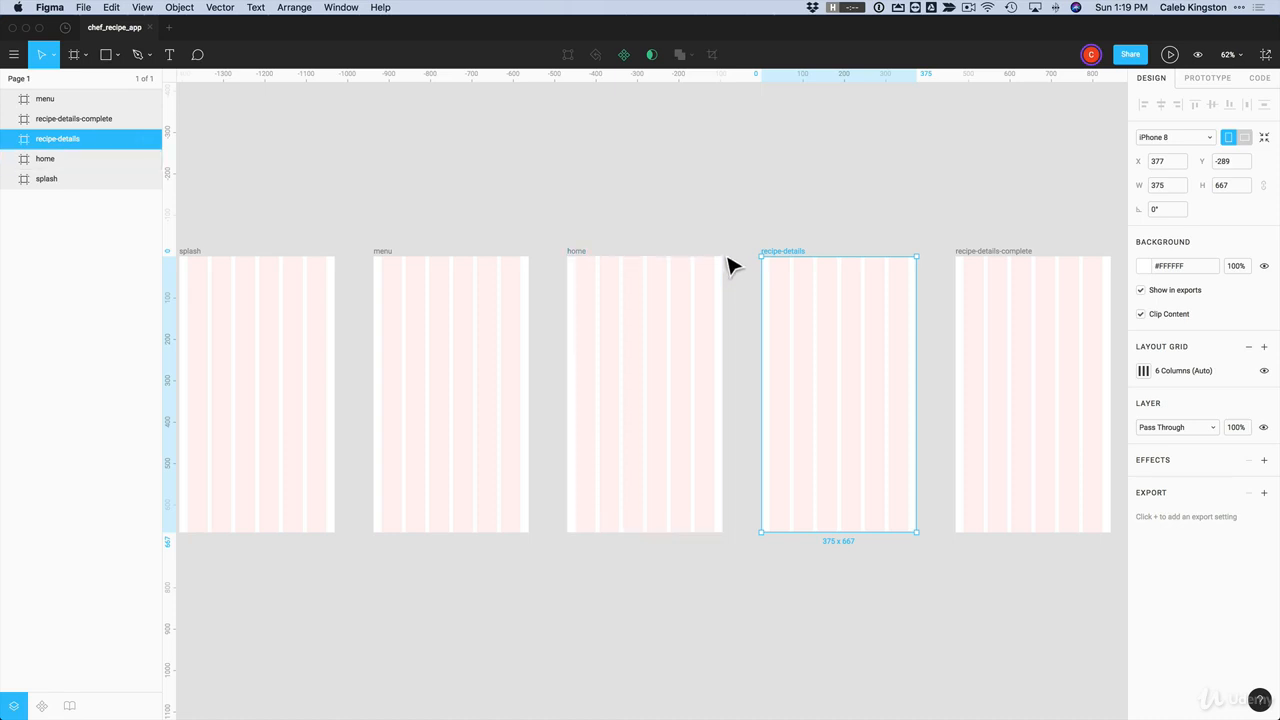
Step: Darken the canvas background to the grey #CFCFCF
click(772, 245)
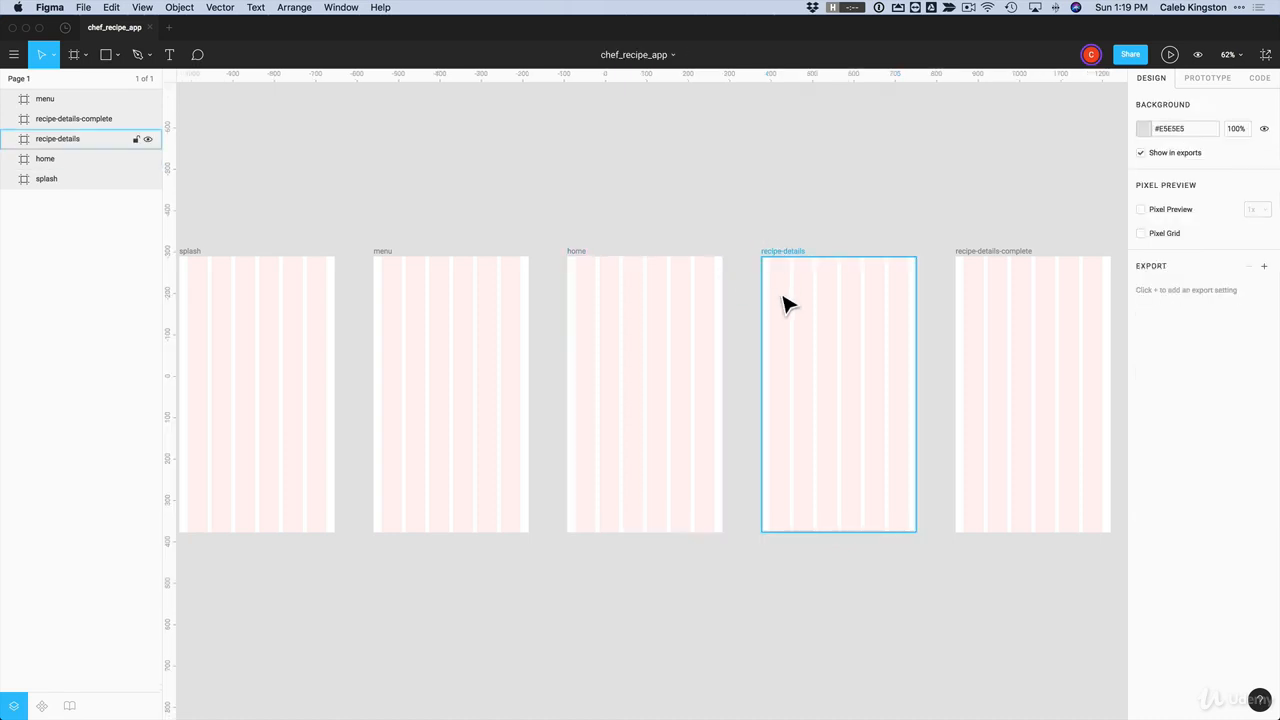
click(1143, 129)
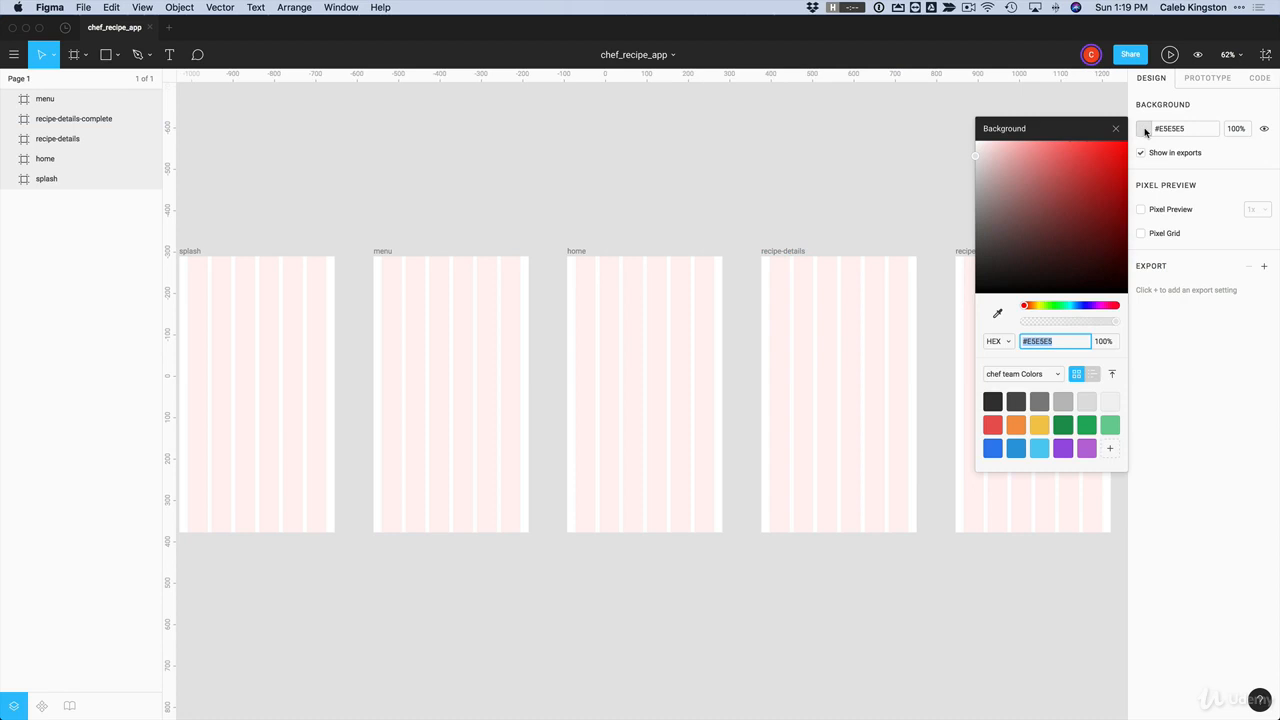
mouse_move(980, 182)
mouse_down()
mouse_move(980, 222)
mouse_move(987, 180)
mouse_move(1112, 160)
mouse_move(978, 205)
mouse_move(981, 240)
mouse_move(981, 175)
mouse_up()
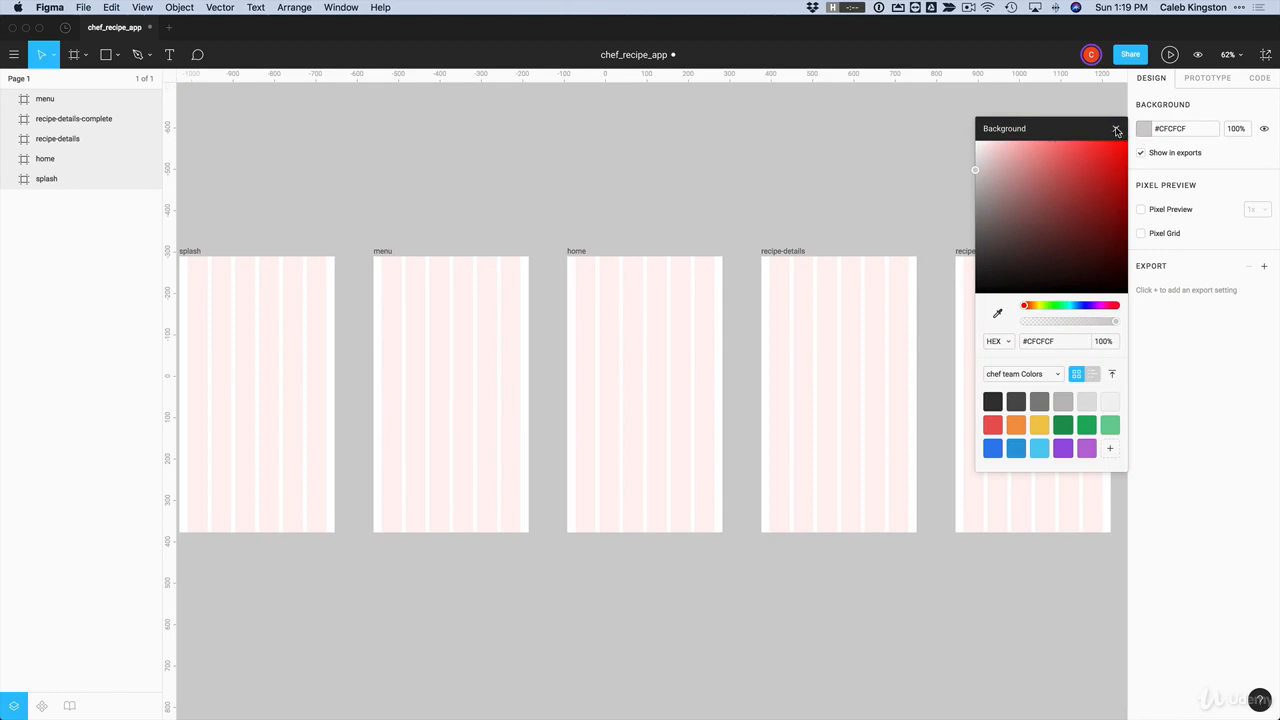